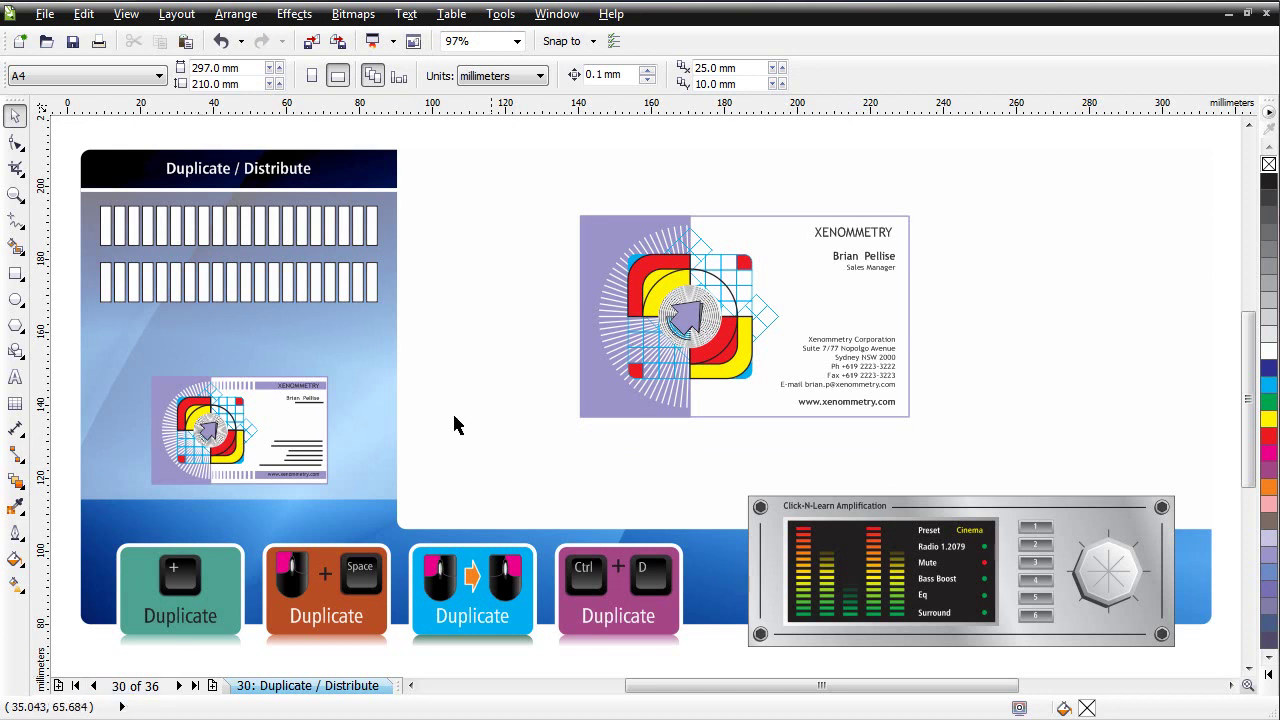
- Zoom in on the XENOMMETRY business card with a marquee, then go back to the Pick tool
{"action": "left_click", "coordinate": [15, 195]}
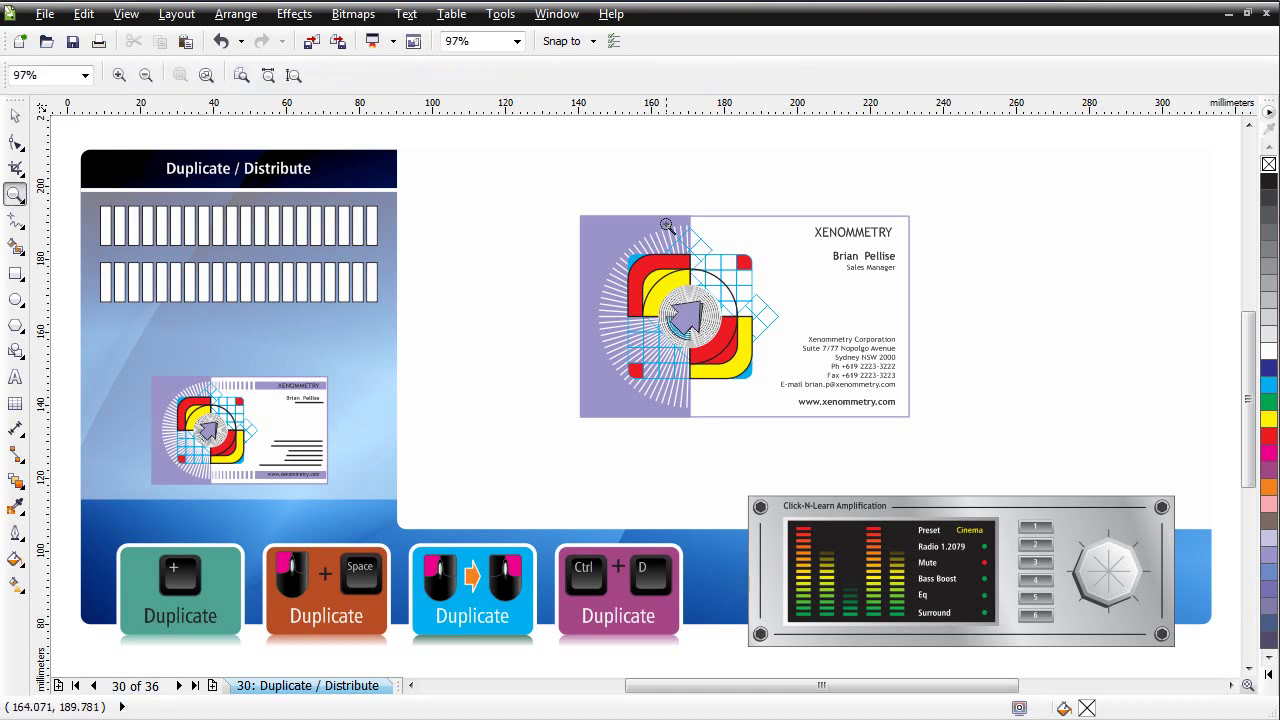
{"action": "left_click_drag", "start_coordinate": [660, 204], "coordinate": [922, 423]}
{"action": "left_click", "coordinate": [16, 116]}
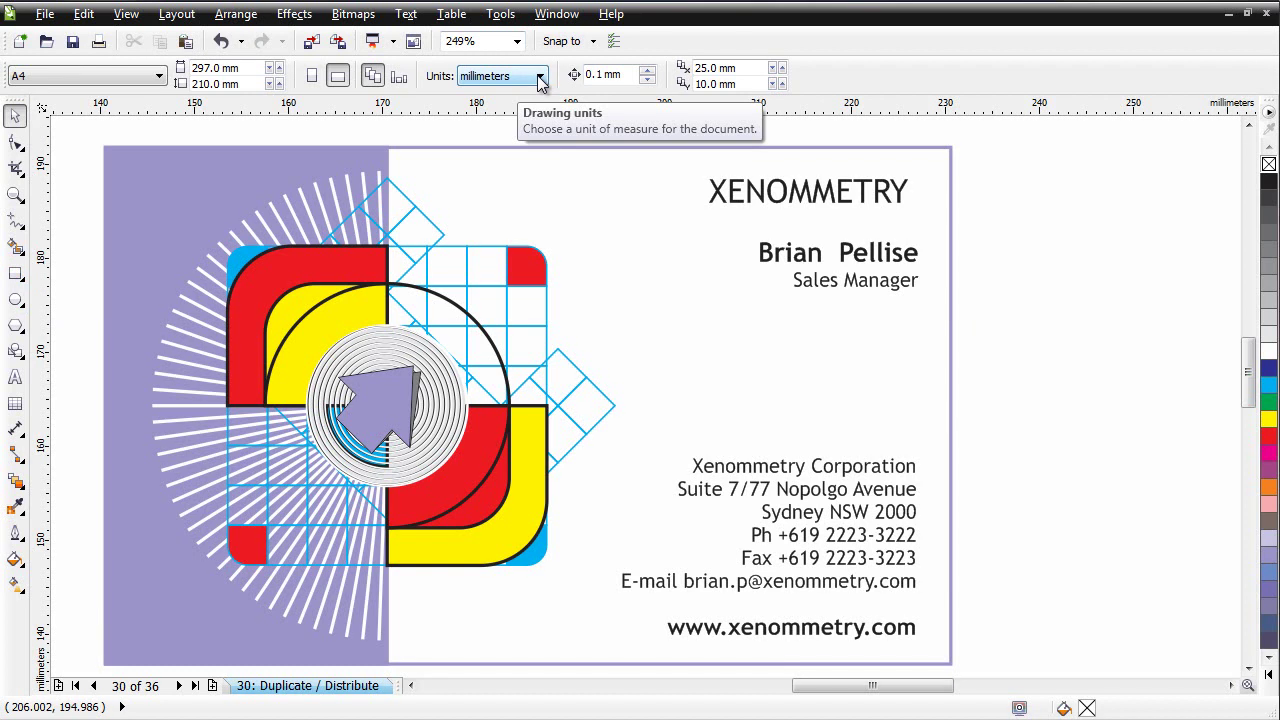
- Draw a 30 × 4.5 mm rectangle over the XENOMMETRY heading
{"action": "left_click", "coordinate": [15, 272]}
{"action": "left_click_drag", "start_coordinate": [627, 163], "coordinate": [941, 215]}
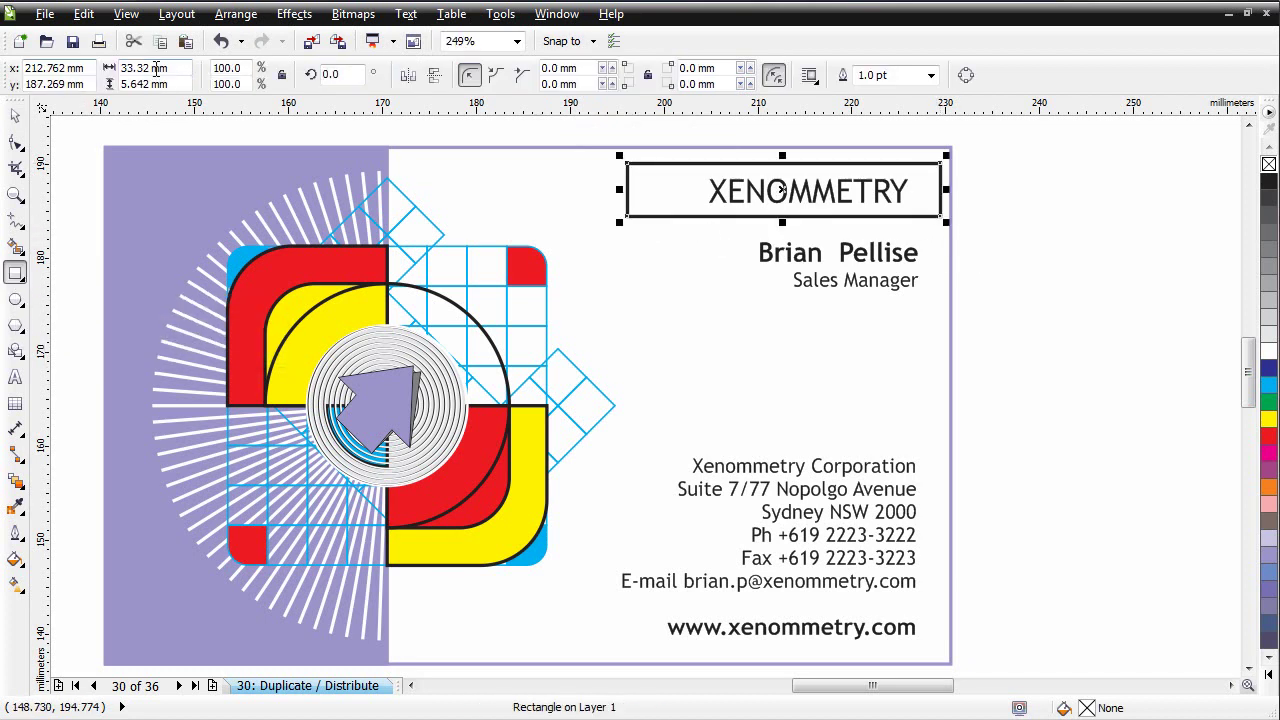
{"action": "left_click_drag", "start_coordinate": [168, 68], "coordinate": [86, 67]}
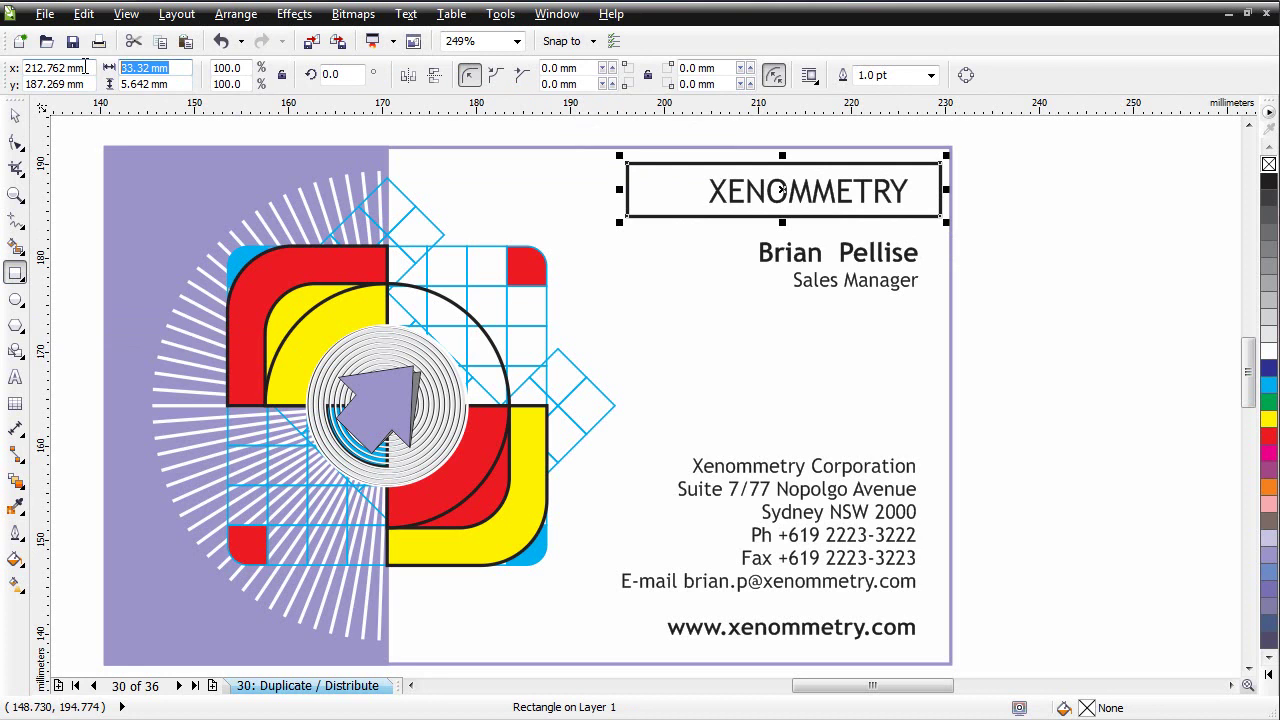
{"action": "type", "text": "30"}
{"action": "left_click_drag", "start_coordinate": [177, 87], "coordinate": [128, 88]}
{"action": "type", "text": "4."}
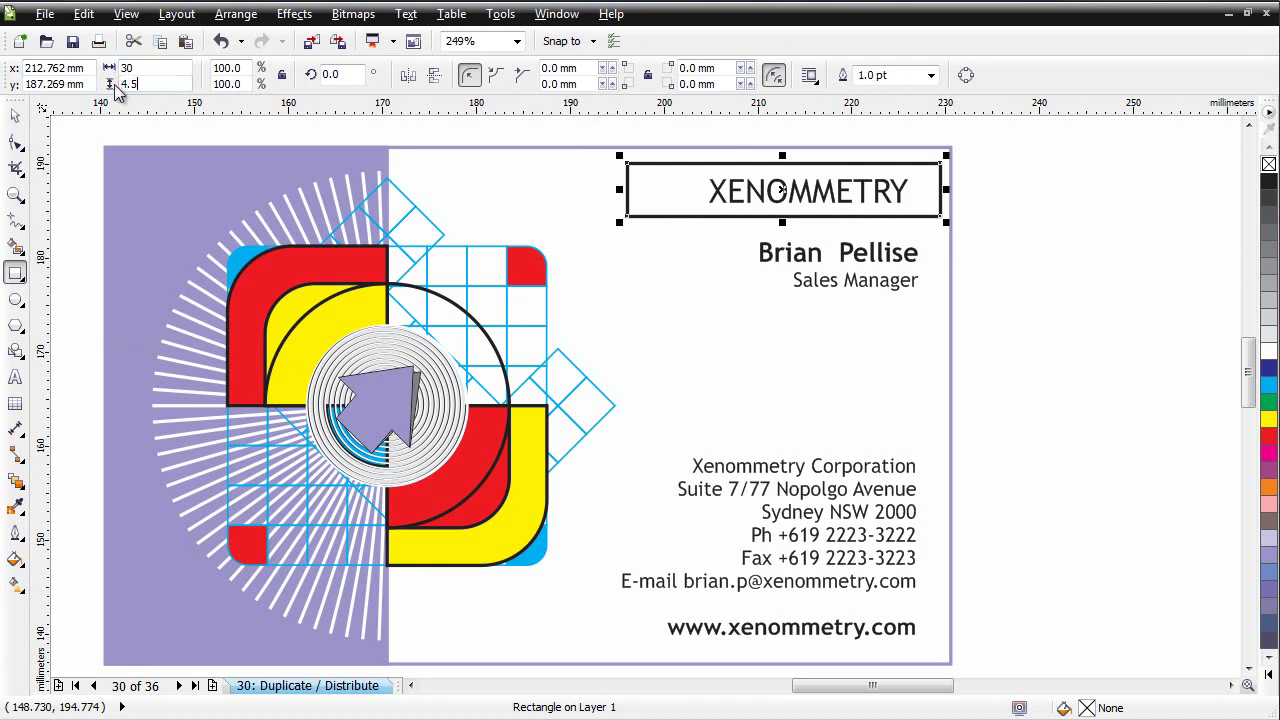
{"action": "type", "text": "5"}
{"action": "key", "text": "Return"}
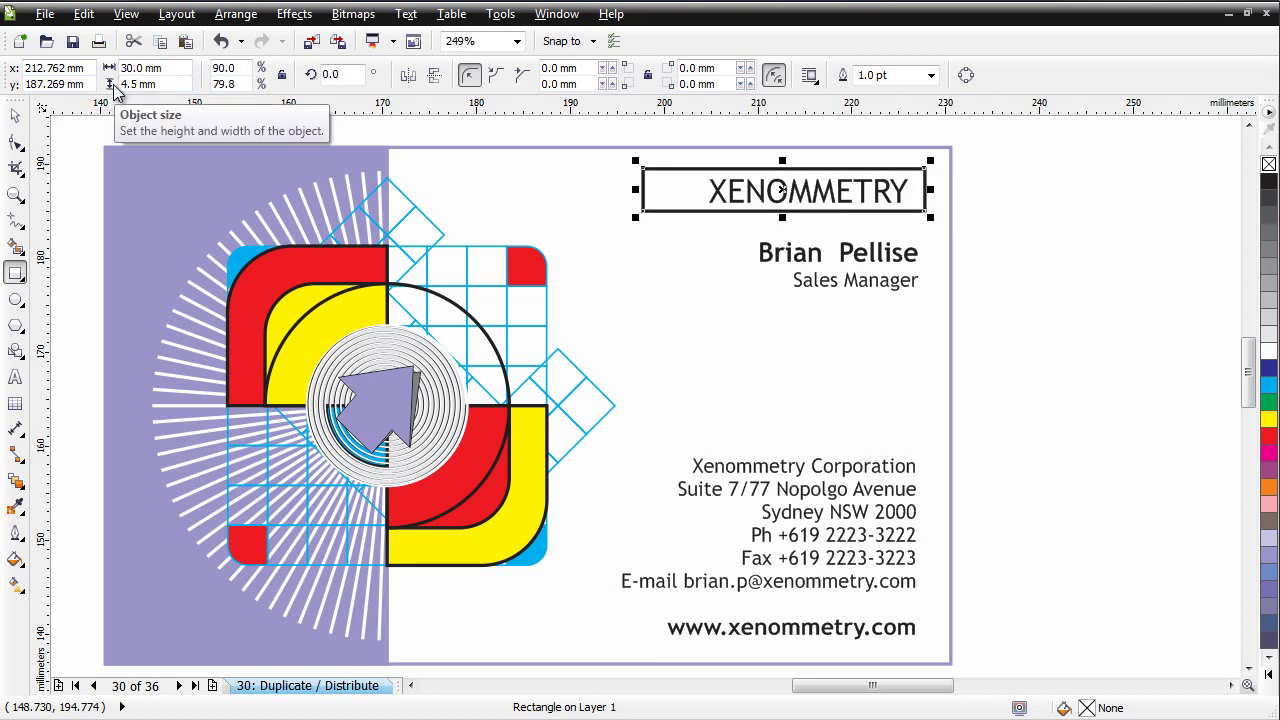
- Fill the rectangle lavender (C40 M40 Y0 K0) and remove its outline
{"action": "left_click", "coordinate": [1268, 553]}
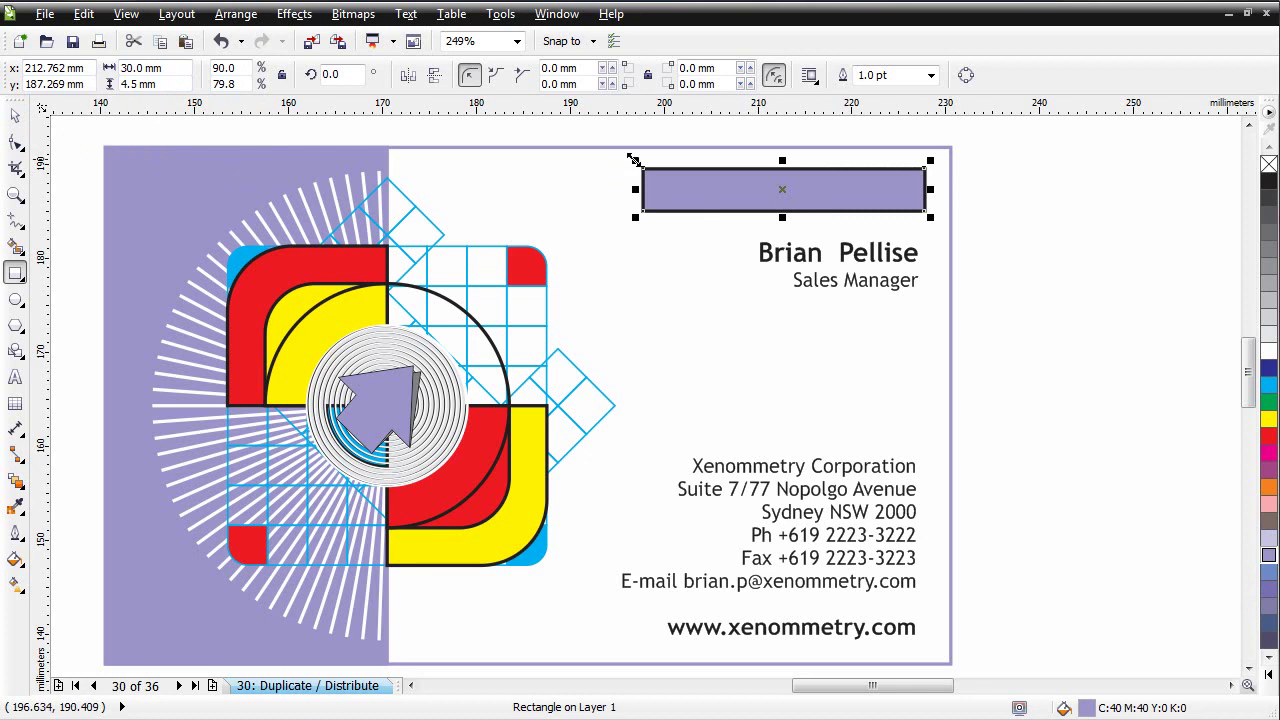
{"action": "right_click", "coordinate": [1268, 164]}
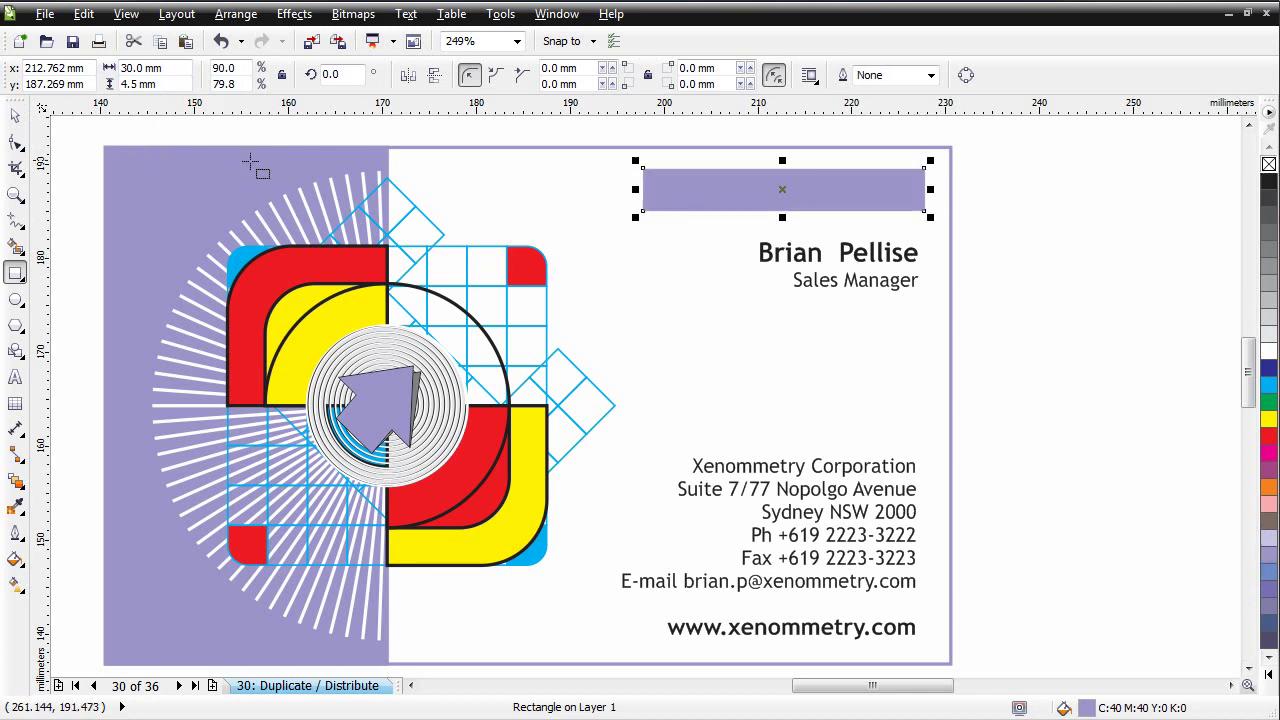
{"action": "left_click", "coordinate": [15, 116]}
{"action": "left_click", "coordinate": [1066, 258]}
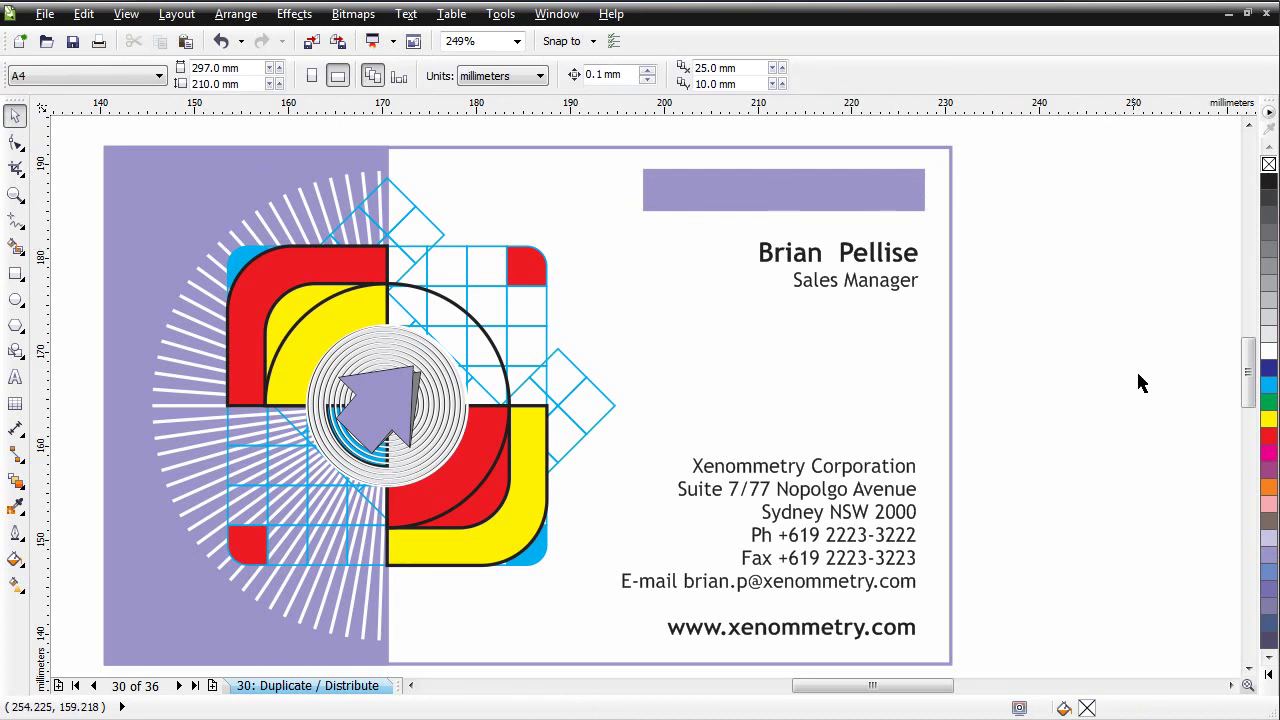
{"action": "left_click", "coordinate": [537, 80]}
{"action": "left_click", "coordinate": [476, 94]}
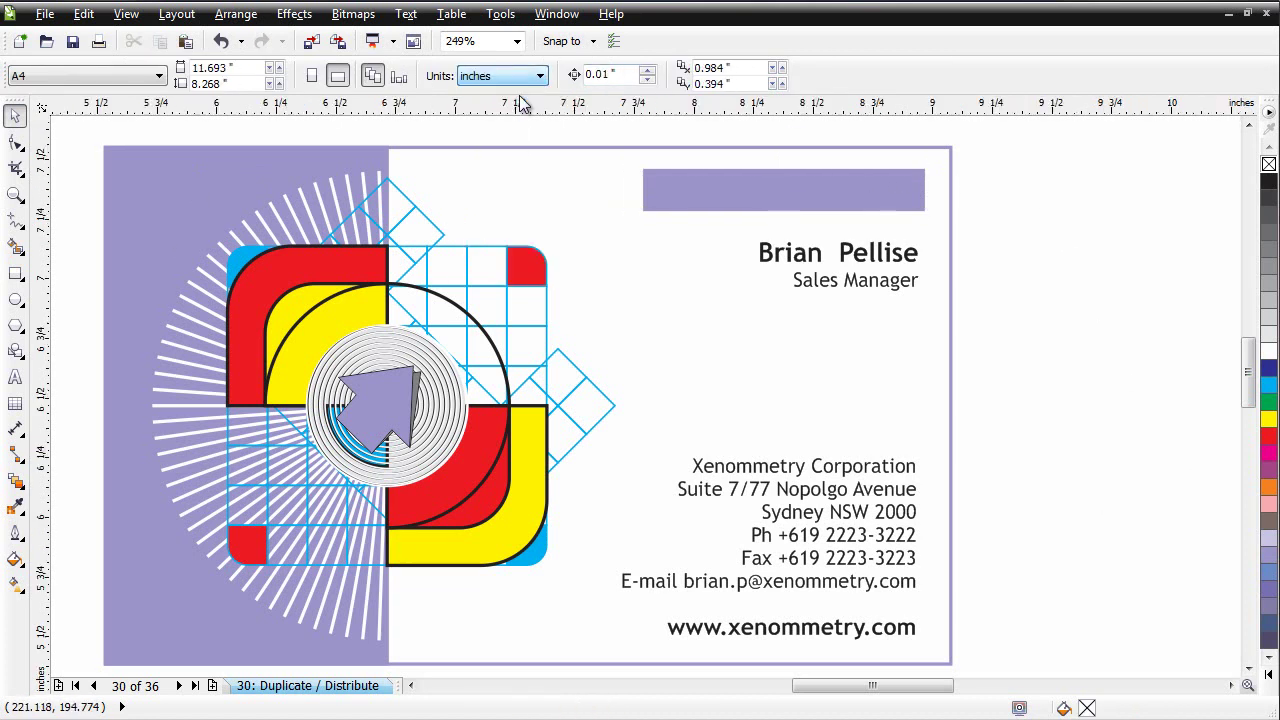
{"action": "left_click", "coordinate": [847, 205]}
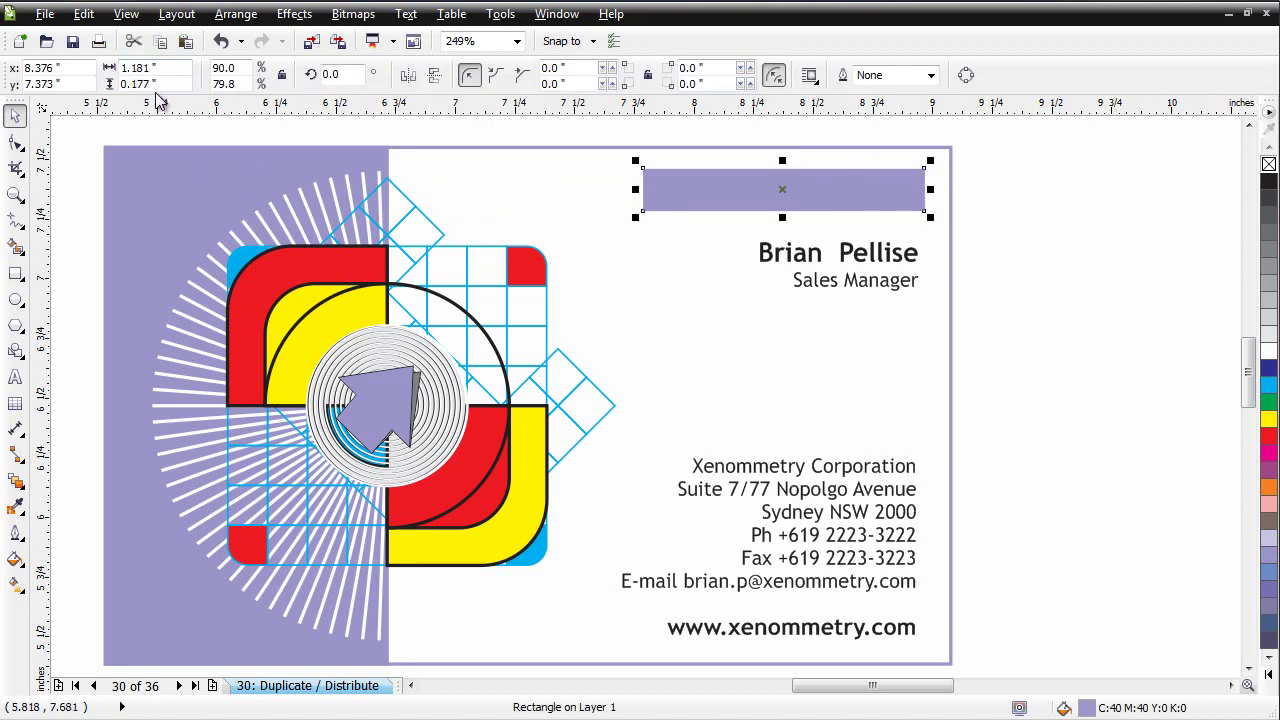
{"action": "left_click", "coordinate": [1119, 236]}
{"action": "left_click", "coordinate": [533, 80]}
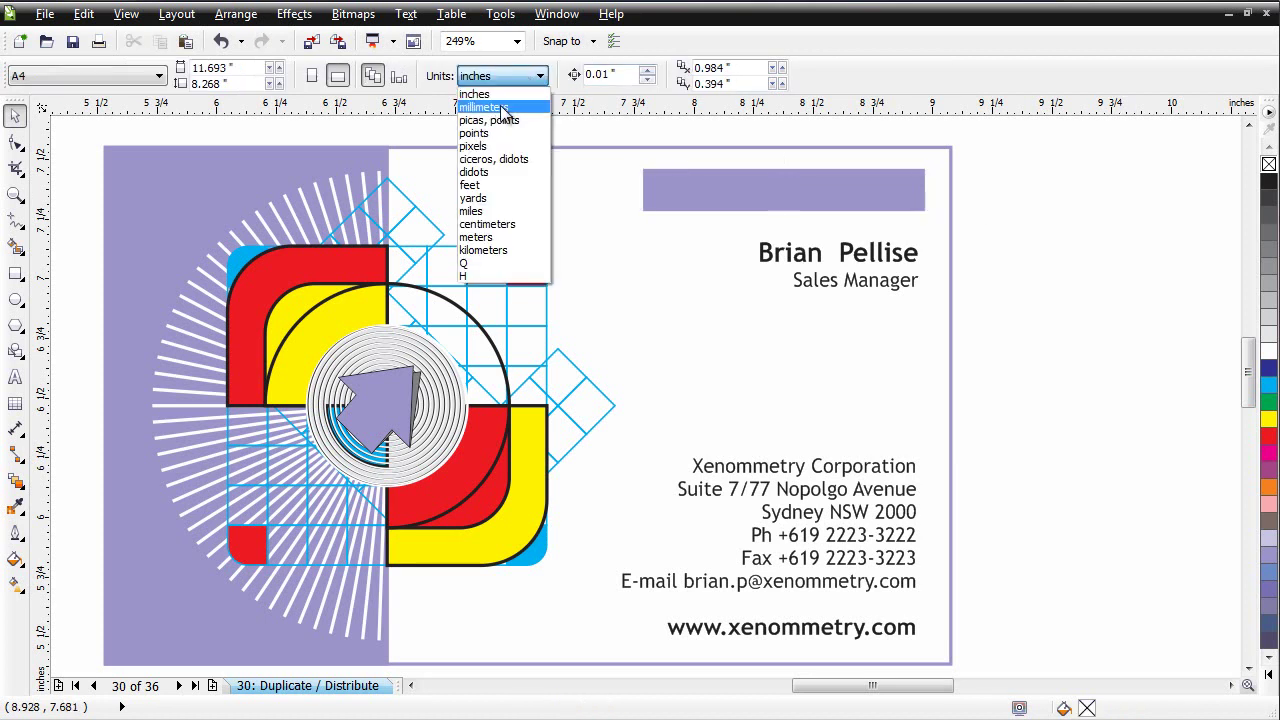
{"action": "left_click", "coordinate": [495, 106]}
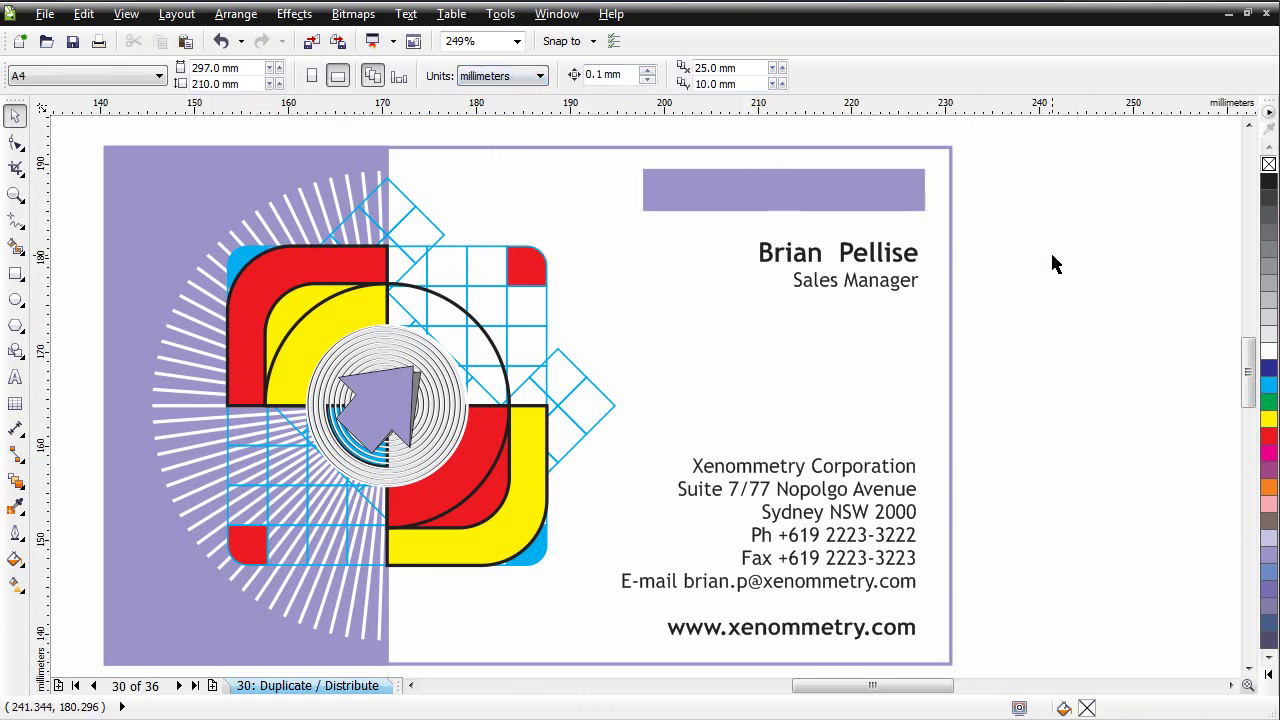
- Use Order > Behind to place the lavender bar behind the XENOMMETRY text, then move it back under the heading
{"action": "left_click_drag", "start_coordinate": [823, 190], "coordinate": [996, 210]}
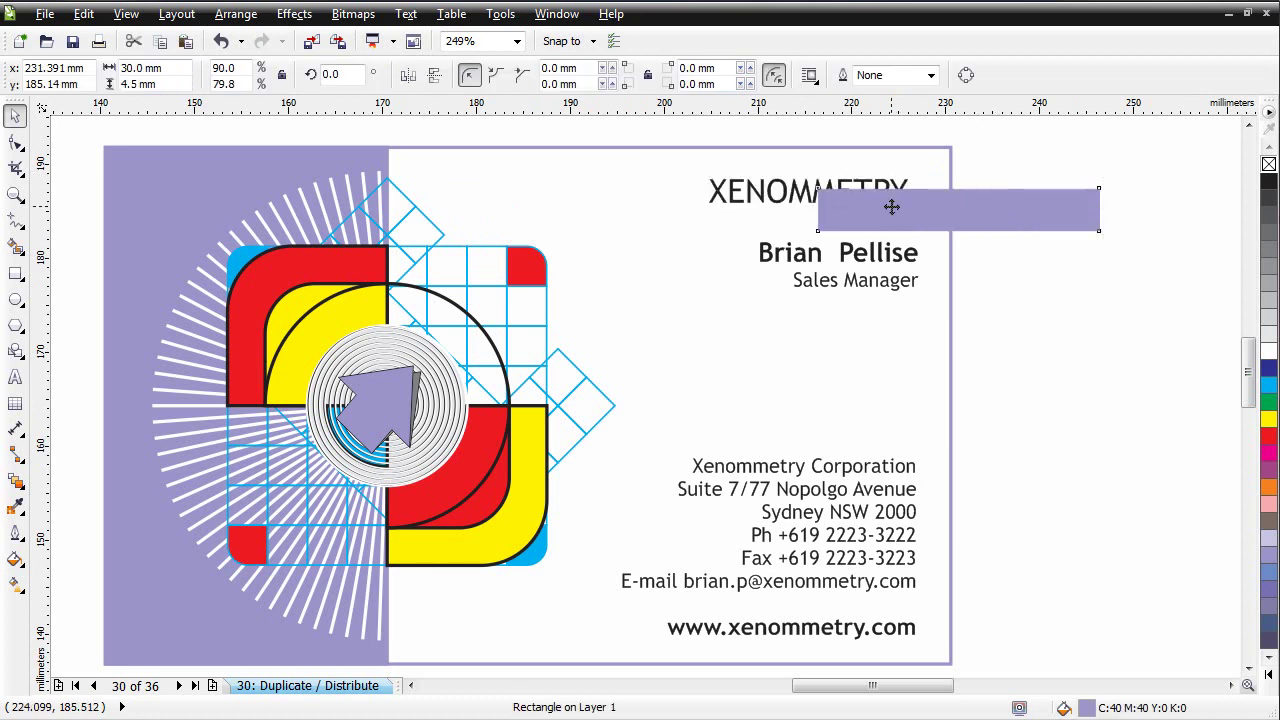
{"action": "right_click", "coordinate": [893, 210]}
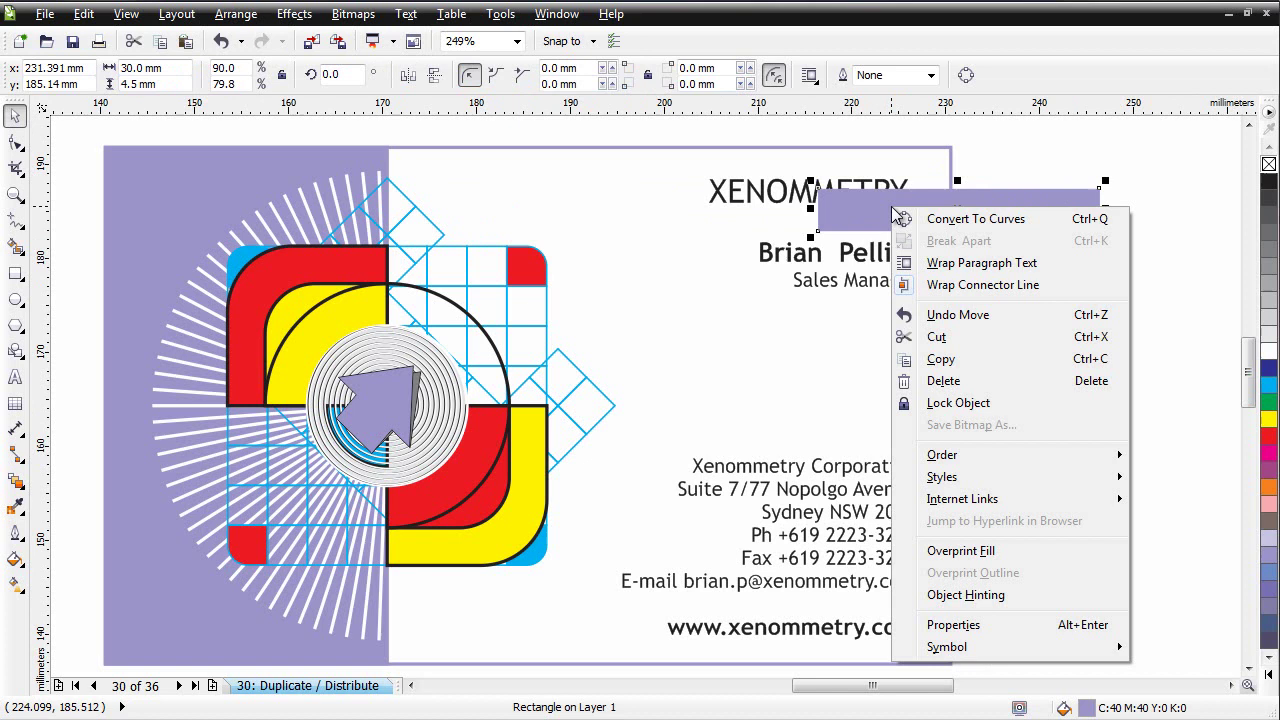
{"action": "left_click", "coordinate": [996, 463]}
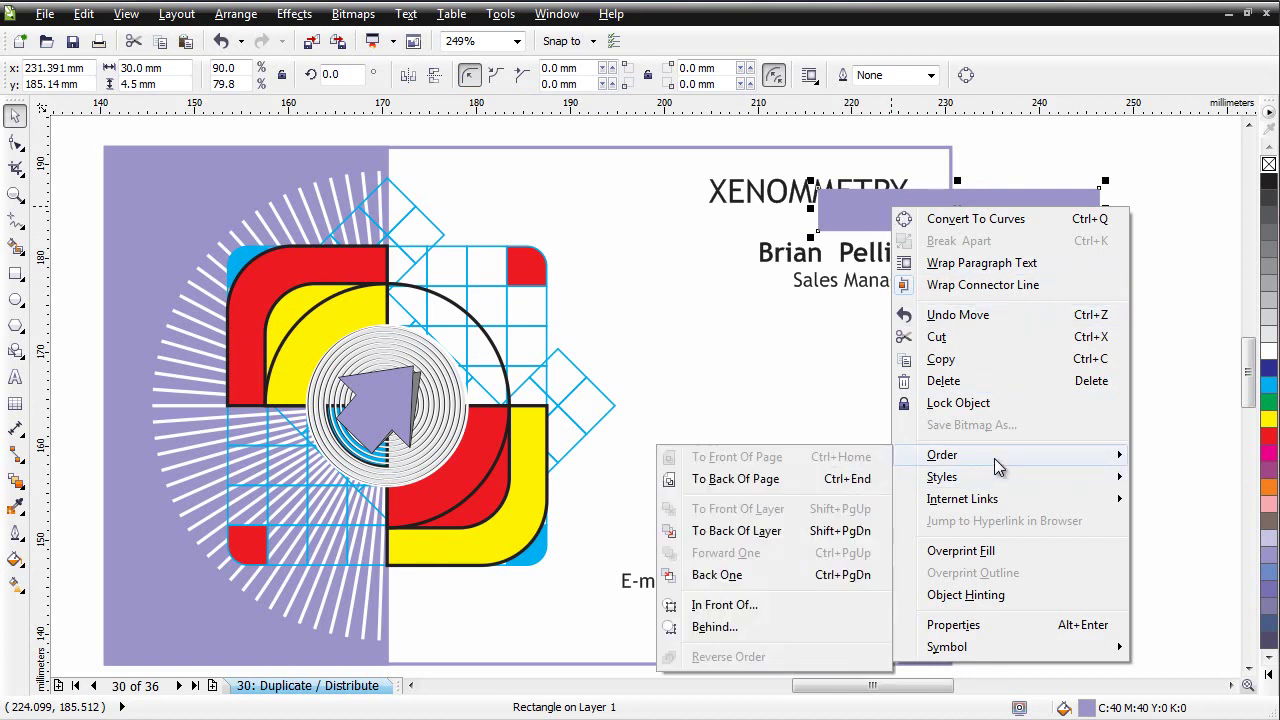
{"action": "left_click", "coordinate": [740, 632]}
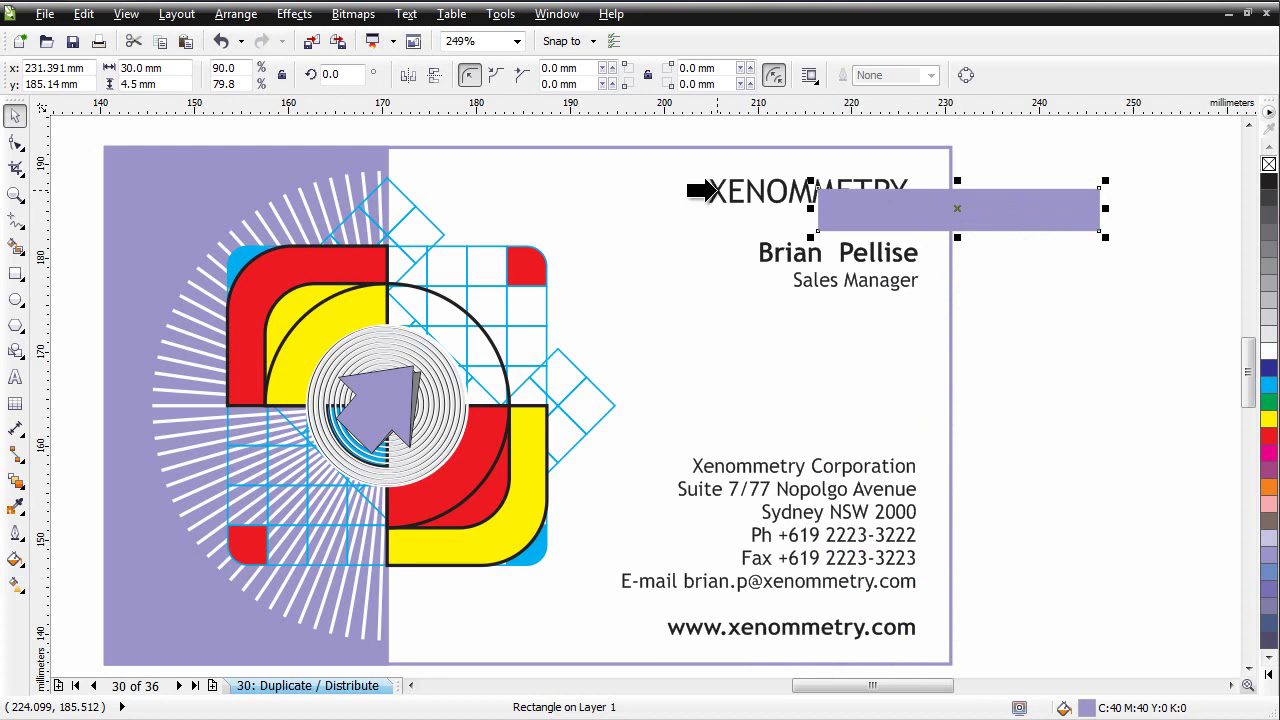
{"action": "left_click", "coordinate": [716, 192]}
{"action": "left_click", "coordinate": [1003, 294]}
{"action": "left_click_drag", "start_coordinate": [1042, 225], "coordinate": [891, 205]}
- Add a horizontal guideline at about 189 mm and line the lavender bar's top edge up with it
{"action": "left_click", "coordinate": [1023, 200]}
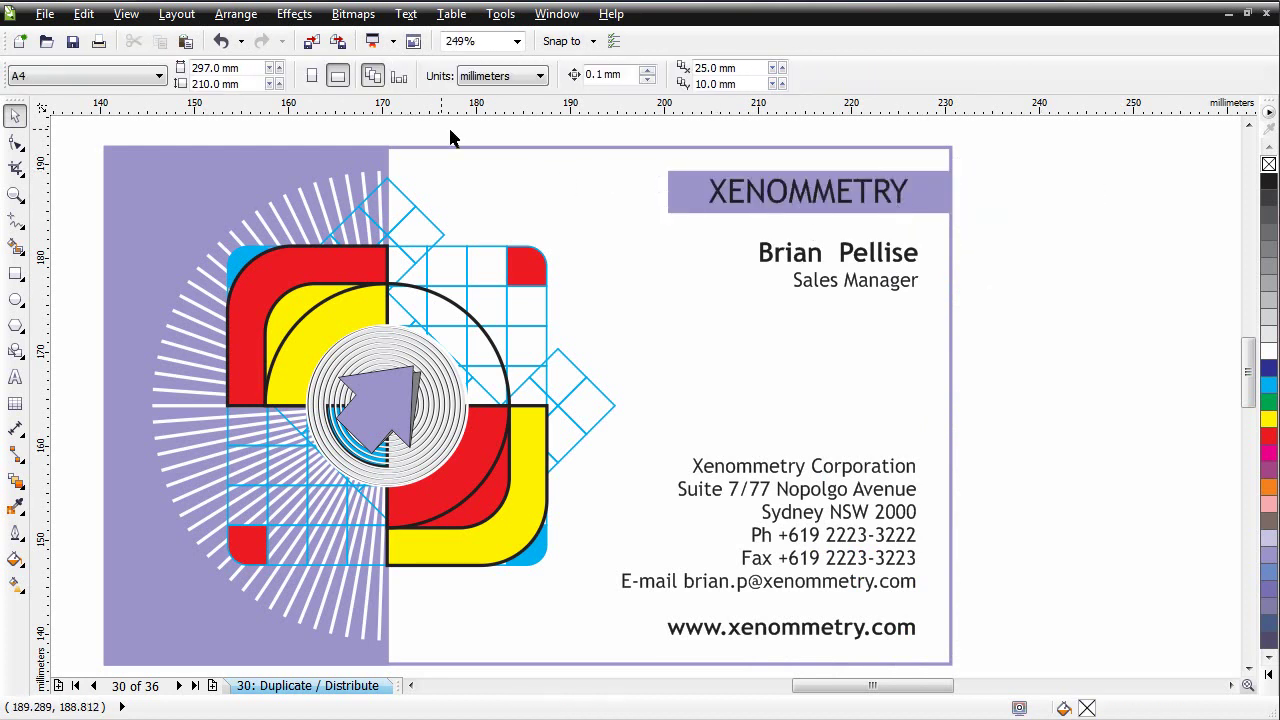
{"action": "left_click_drag", "start_coordinate": [396, 110], "coordinate": [378, 171]}
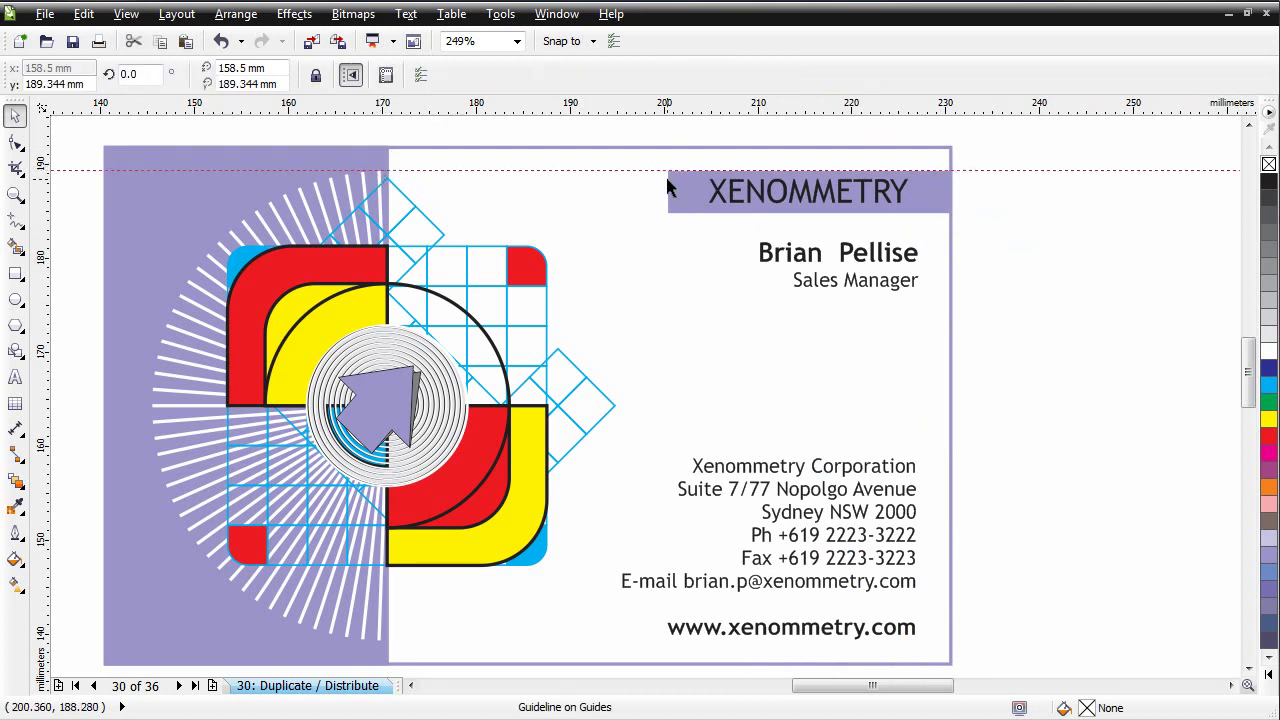
{"action": "mouse_move", "coordinate": [923, 197]}
{"action": "left_mouse_down"}
{"action": "mouse_move", "coordinate": [914, 220]}
{"action": "mouse_move", "coordinate": [931, 191]}
{"action": "left_mouse_up"}
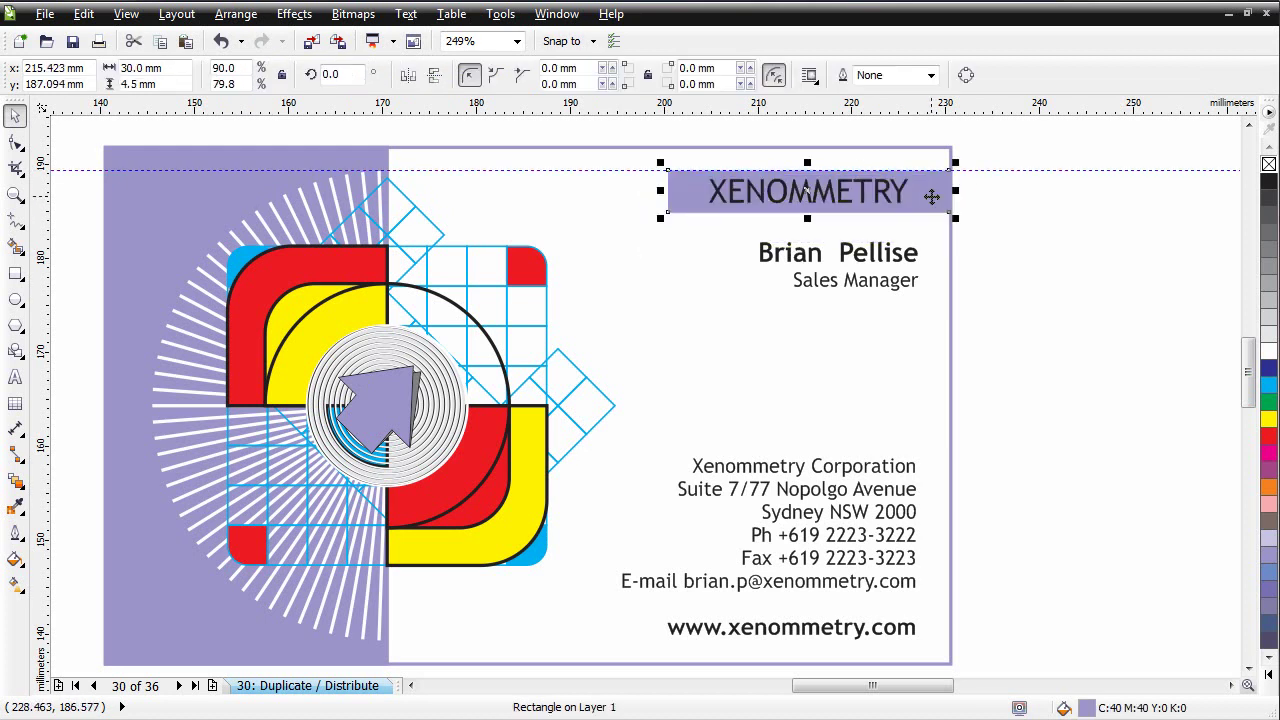
{"action": "left_click", "coordinate": [583, 42]}
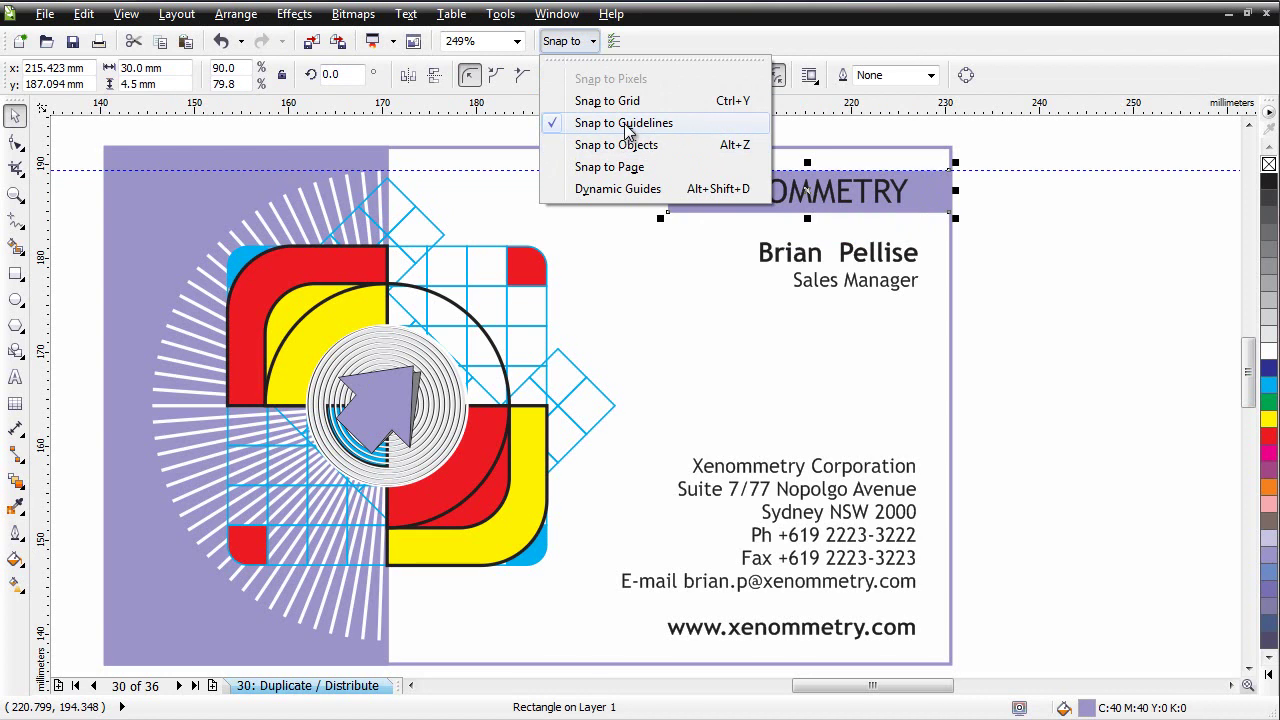
{"action": "left_click", "coordinate": [1049, 257]}
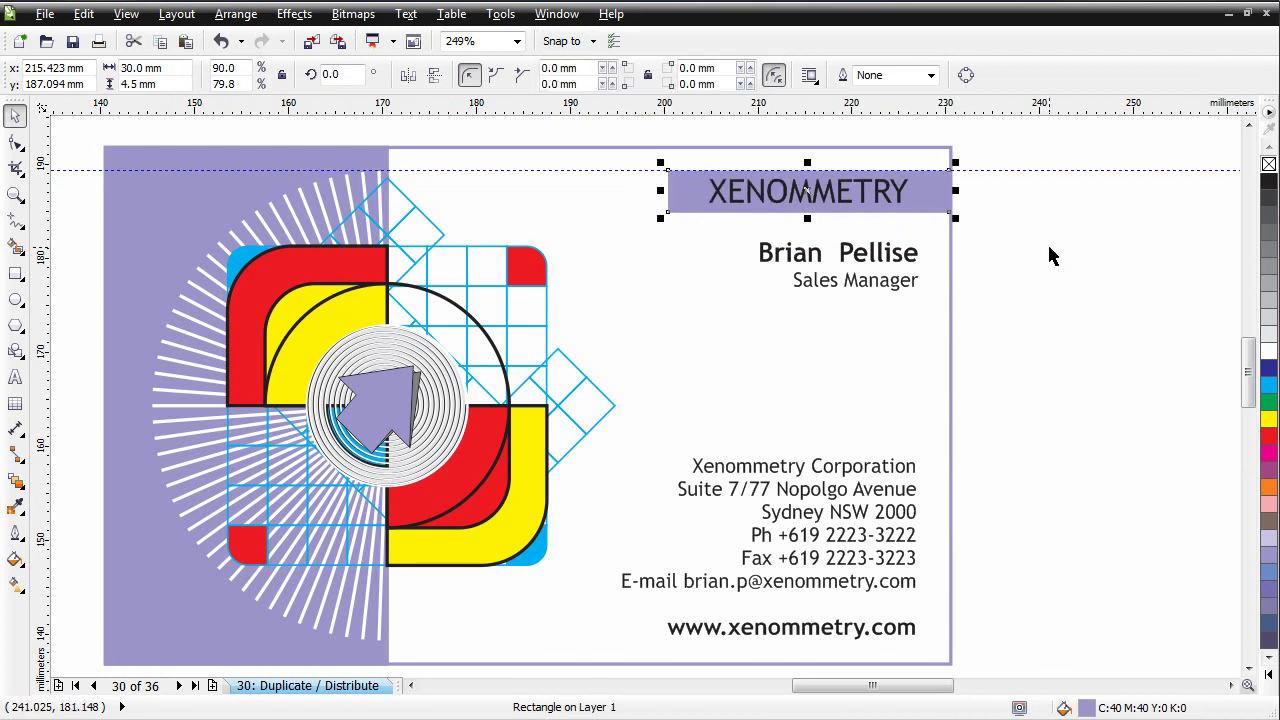
- Narrow the duplicate purple bar to 1.5 mm wide and nudge it left of the banner
{"action": "left_click", "coordinate": [1049, 257]}
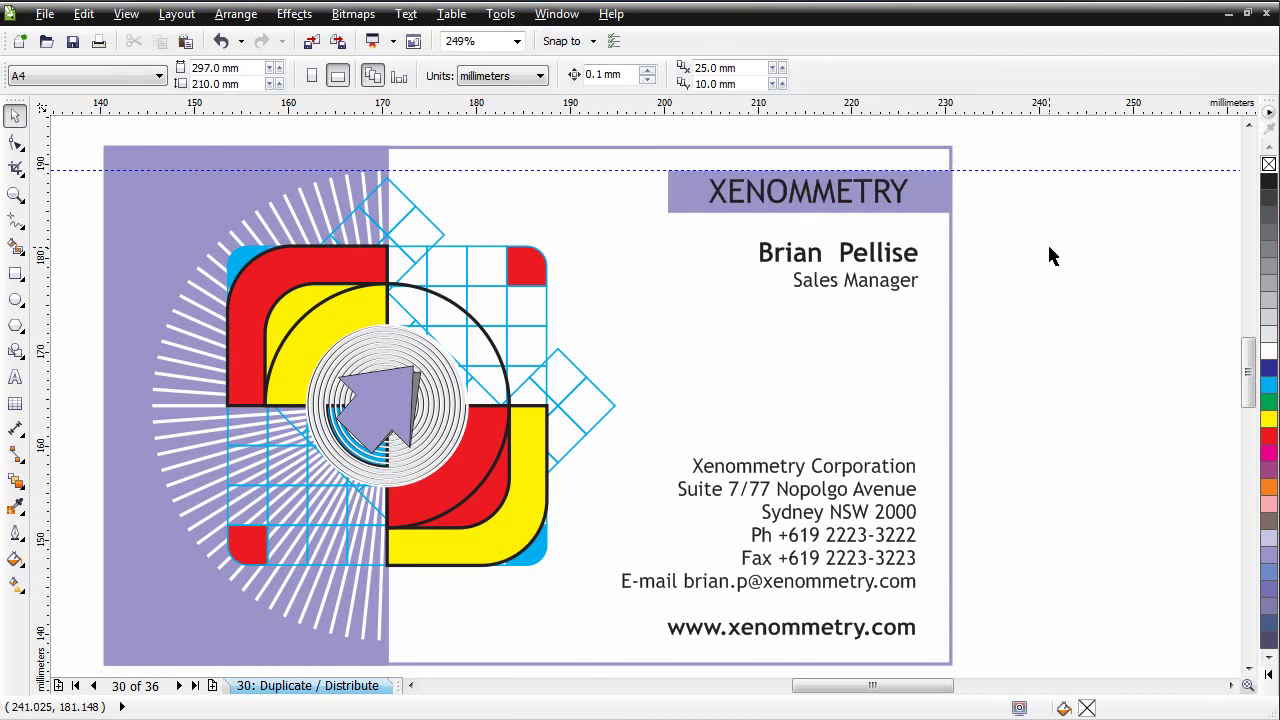
{"action": "left_click", "coordinate": [937, 191]}
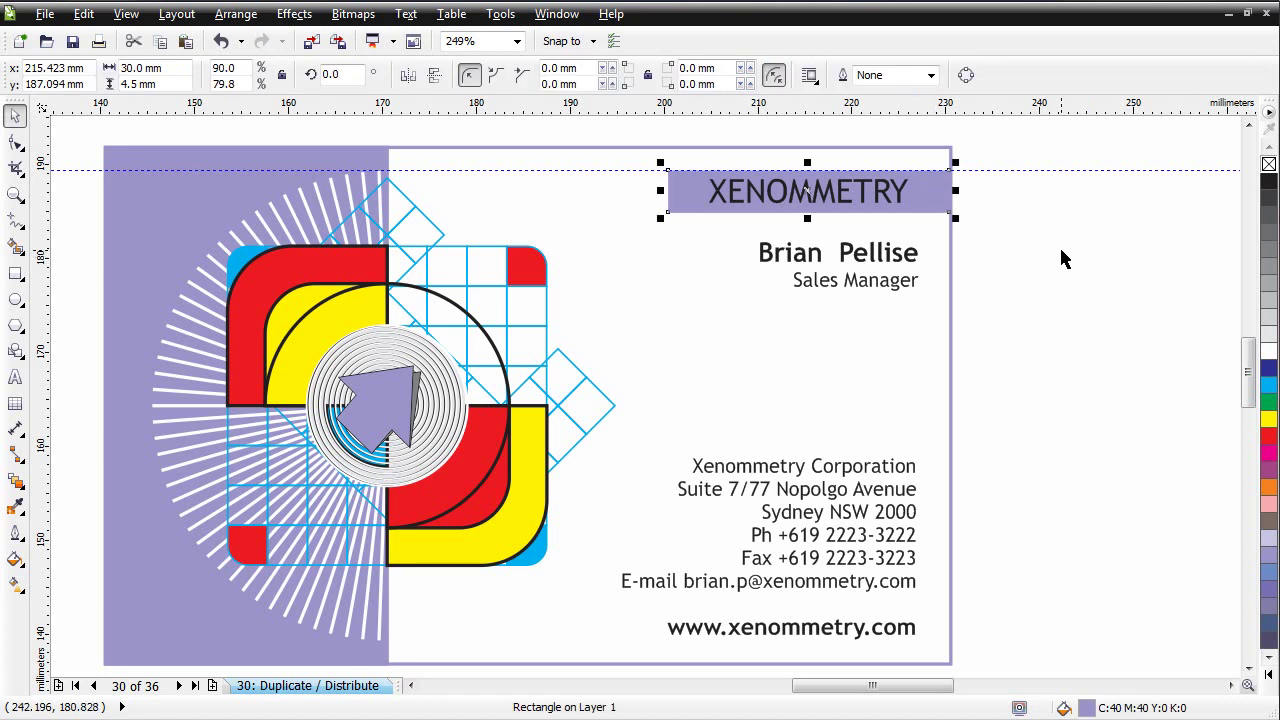
{"action": "left_click", "coordinate": [174, 71]}
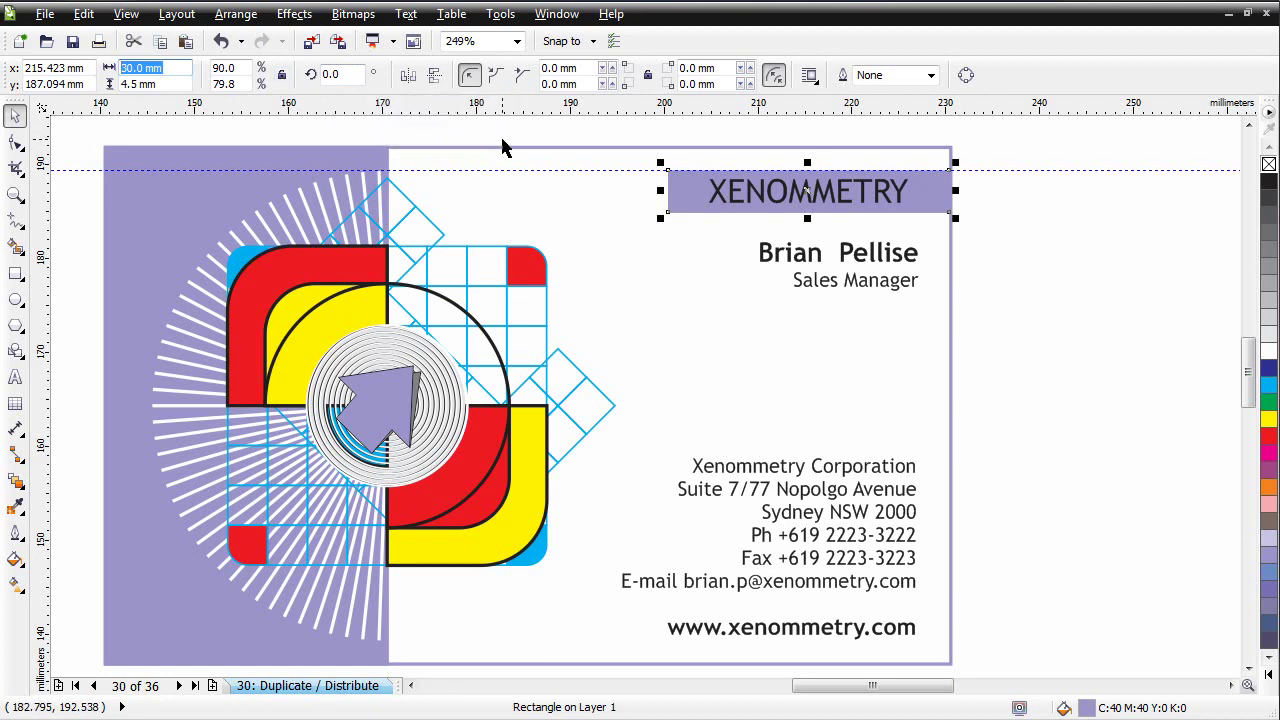
{"action": "type", "text": "1.5"}
{"action": "key", "text": "Return"}
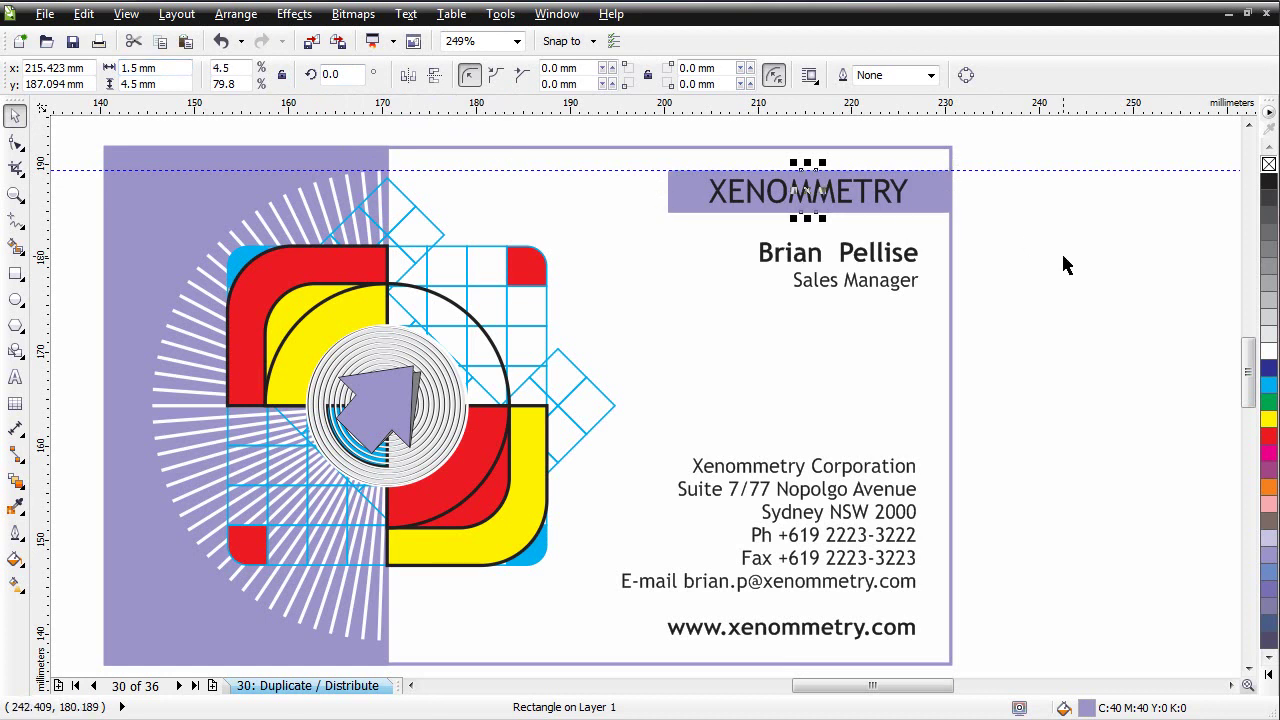
{"action": "key", "text": "Left"}
{"action": "key", "text": "Left"}
{"action": "key", "text": "Left"}
{"action": "key", "text": "Left"}
{"action": "key", "text": "Left"}
{"action": "key", "text": "Left"}
{"action": "key", "text": "Left"}
{"action": "key", "text": "Left"}
{"action": "key", "text": "Left"}
{"action": "key", "text": "Left"}
{"action": "key", "text": "Left"}
{"action": "key", "text": "Left"}
{"action": "key", "text": "Left"}
{"action": "key", "text": "Left"}
{"action": "key", "text": "Left"}
{"action": "key", "text": "Left"}
{"action": "key", "text": "Left"}
{"action": "key", "text": "Left"}
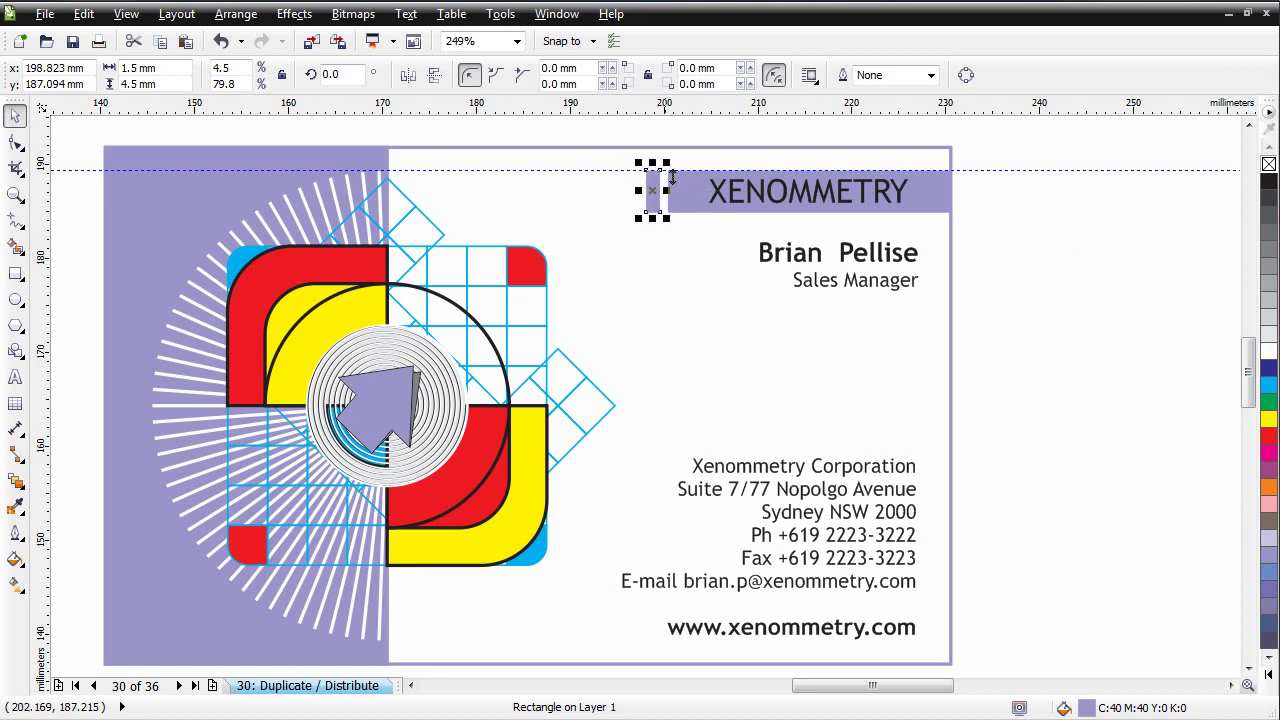
- Nudge the 1.5 mm strip with the arrow keys until it sits at x 199.023 mm
{"action": "left_click", "coordinate": [1035, 245]}
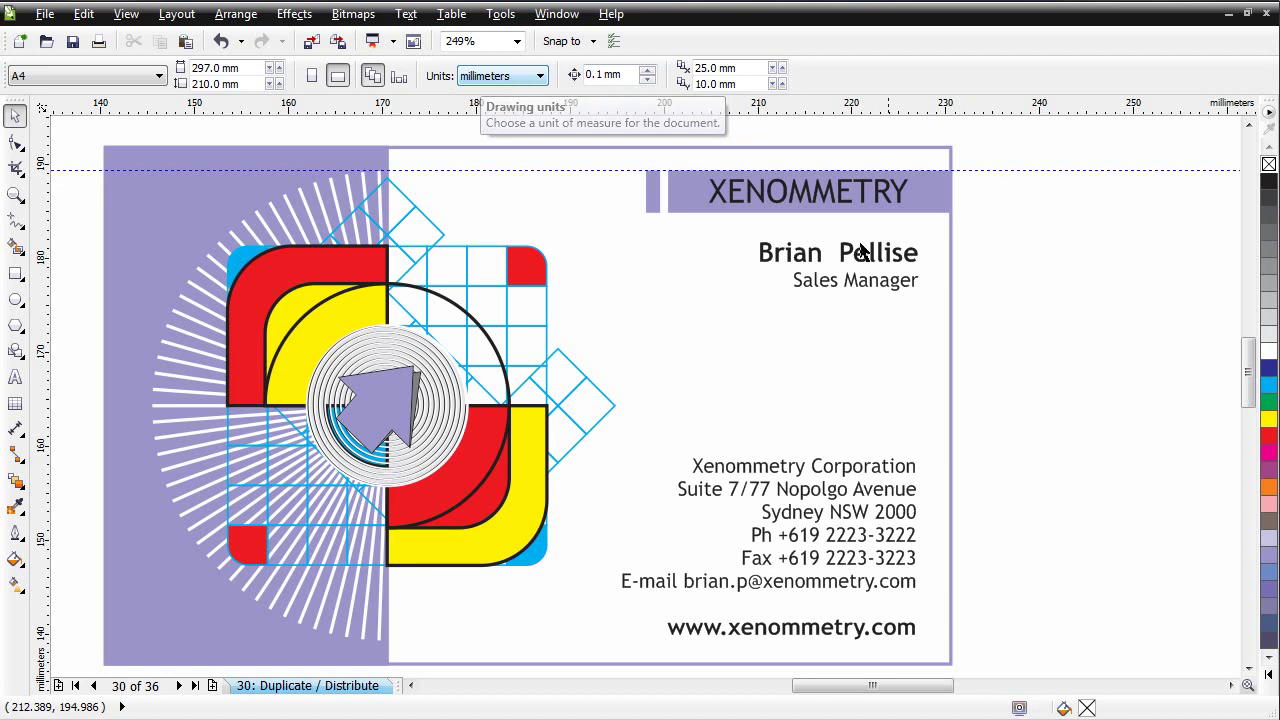
{"action": "left_click", "coordinate": [655, 193]}
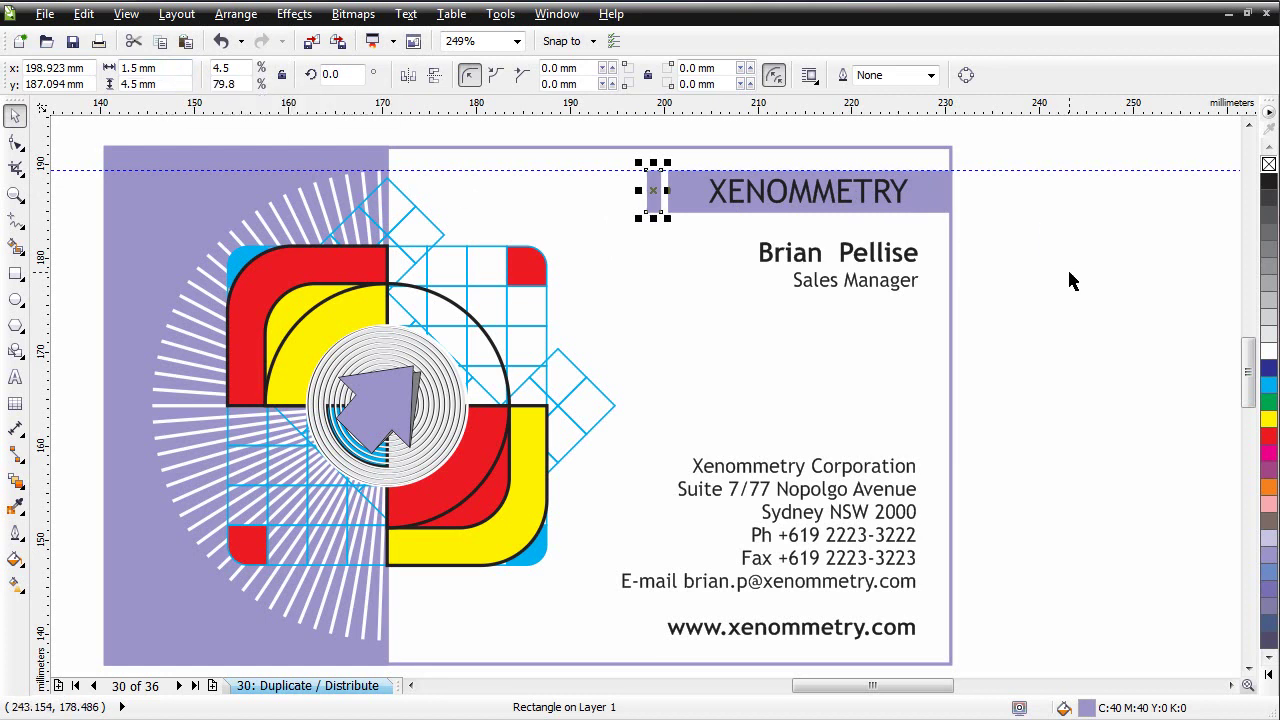
{"action": "key", "text": "Right"}
{"action": "key", "text": "Right"}
{"action": "key", "text": "Right"}
{"action": "key", "text": "Right"}
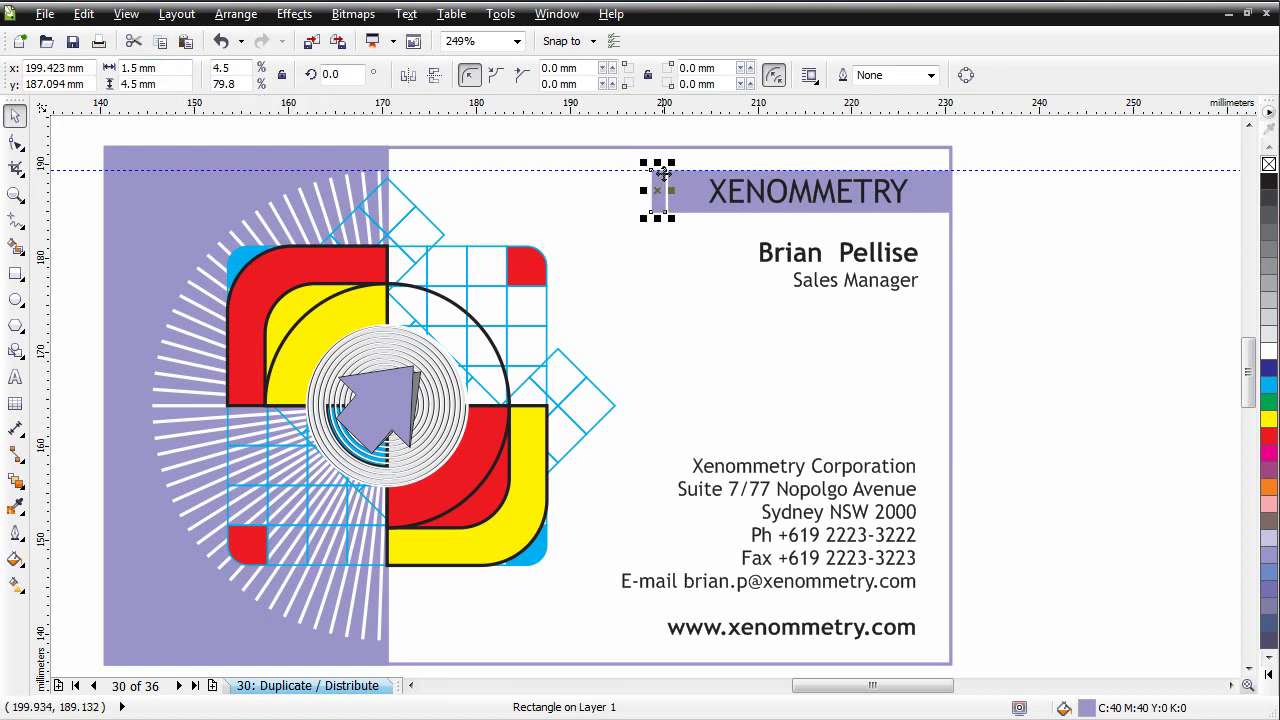
{"action": "key", "text": "Right"}
{"action": "key", "text": "Right"}
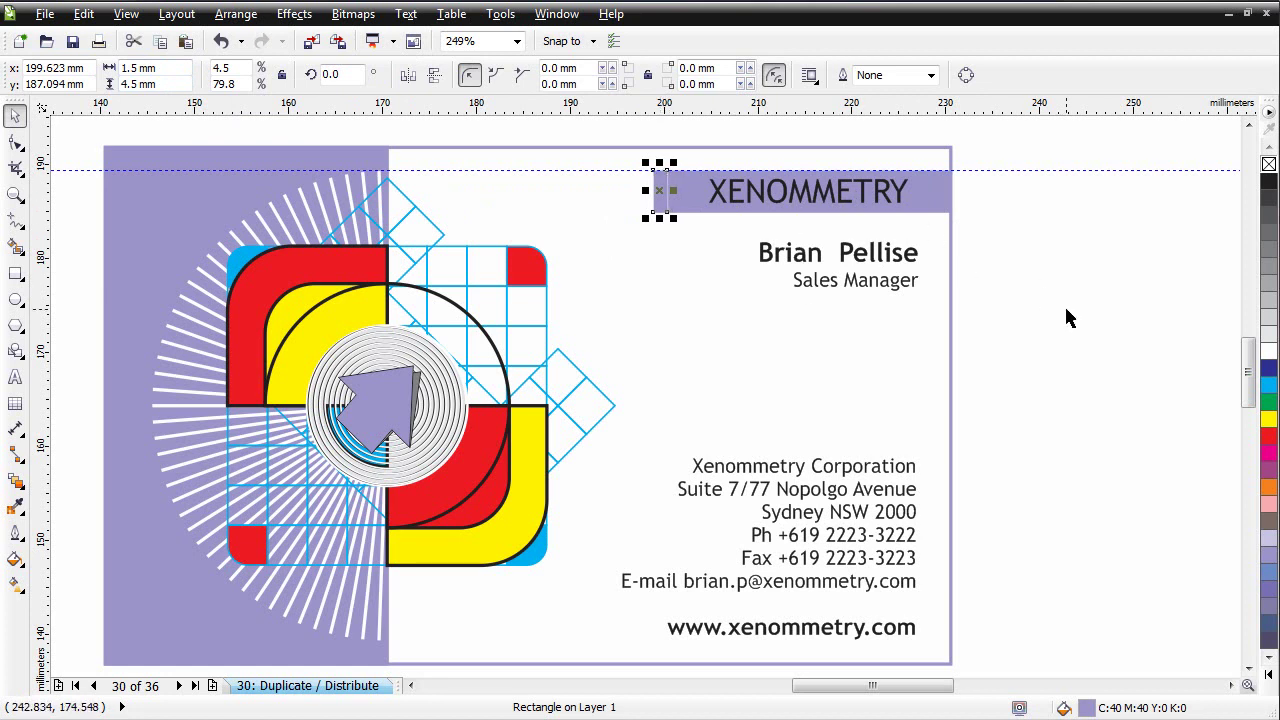
{"action": "key", "text": "Left"}
{"action": "key", "text": "Right"}
{"action": "key", "text": "Left"}
{"action": "key", "text": "Left"}
{"action": "key", "text": "Left"}
{"action": "key", "text": "Left"}
{"action": "key", "text": "Left"}
{"action": "key", "text": "Left"}
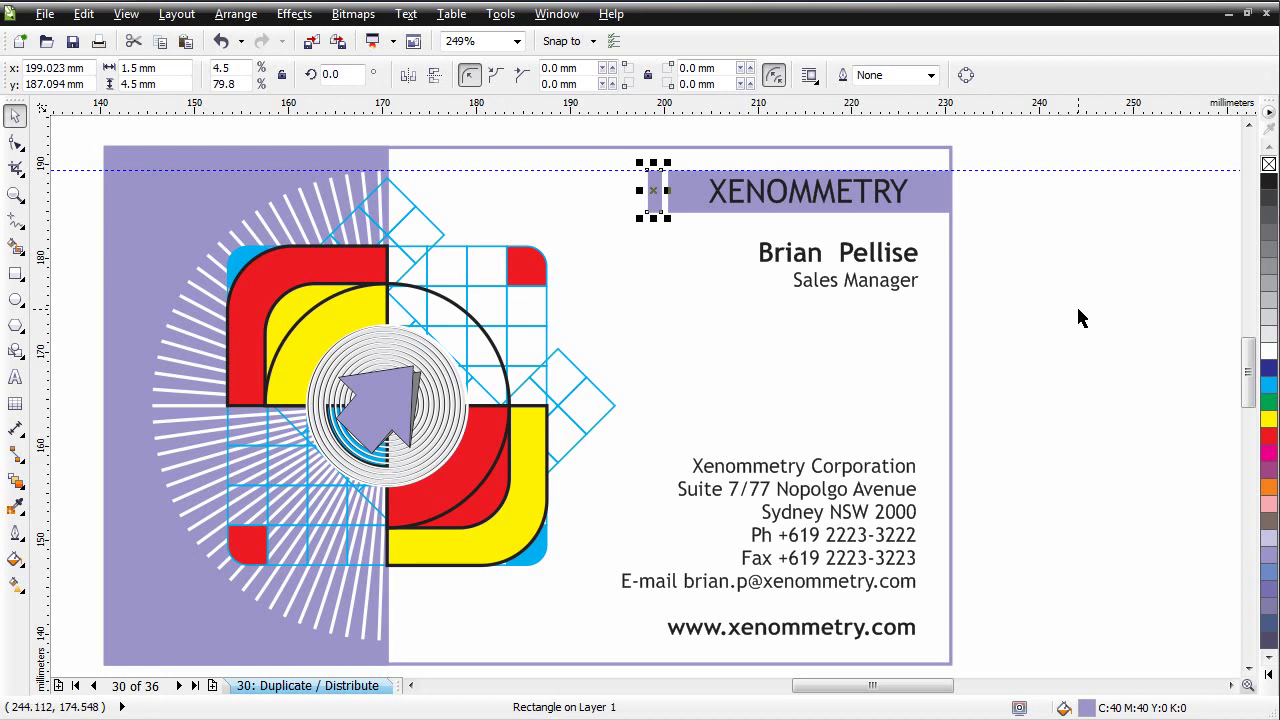
- Reduce the strip's width, duplicate it, and nudge the copy left to set the gap
{"action": "left_click", "coordinate": [135, 68]}
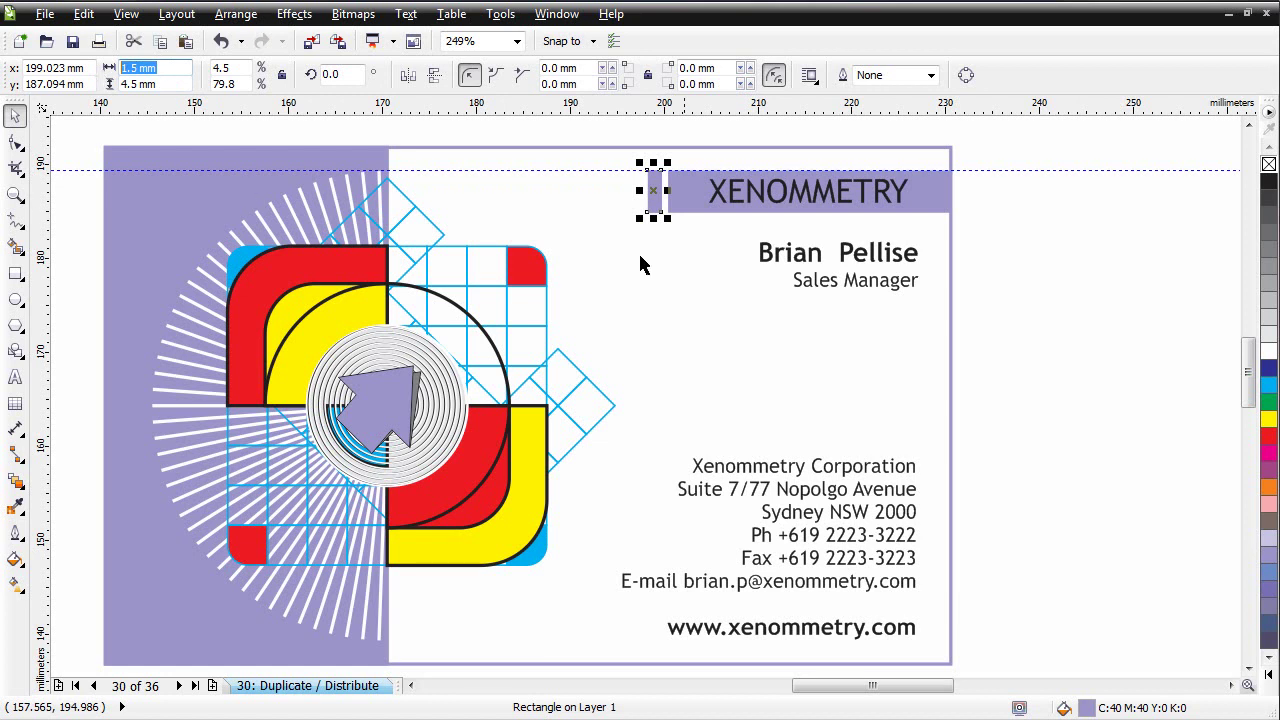
{"action": "type", "text": "1"}
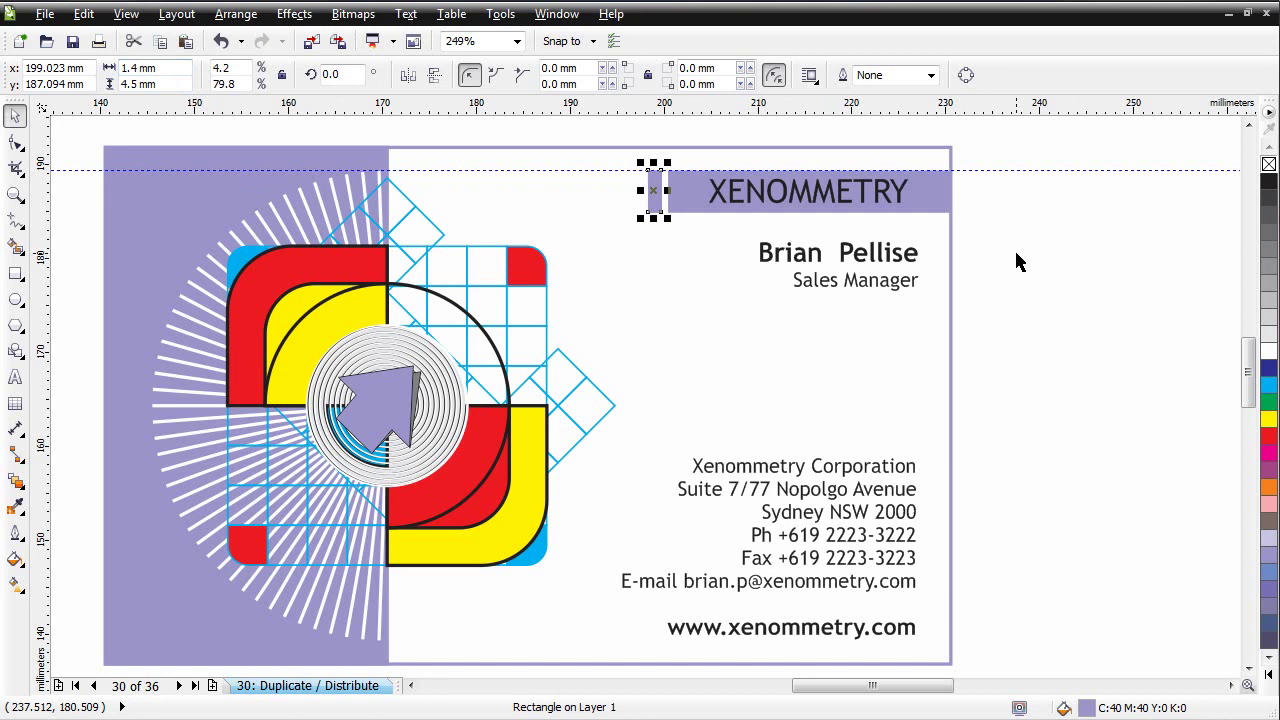
{"action": "key", "text": "ctrl+d"}
{"action": "key", "text": "Right"}
{"action": "key", "text": "Left"}
{"action": "key", "text": "Left"}
{"action": "key", "text": "Right"}
{"action": "key", "text": "Right"}
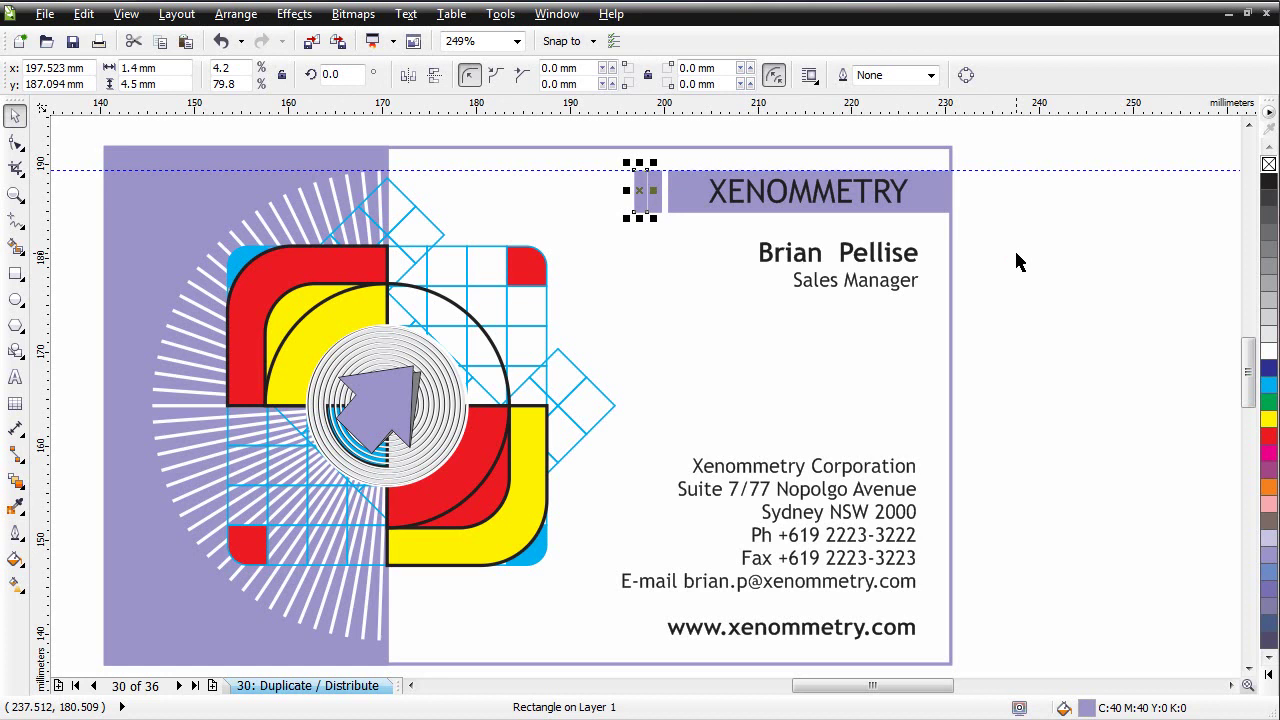
{"action": "key", "text": "Left"}
{"action": "key", "text": "Left"}
{"action": "key", "text": "Left"}
{"action": "key", "text": "Left"}
{"action": "key", "text": "Left"}
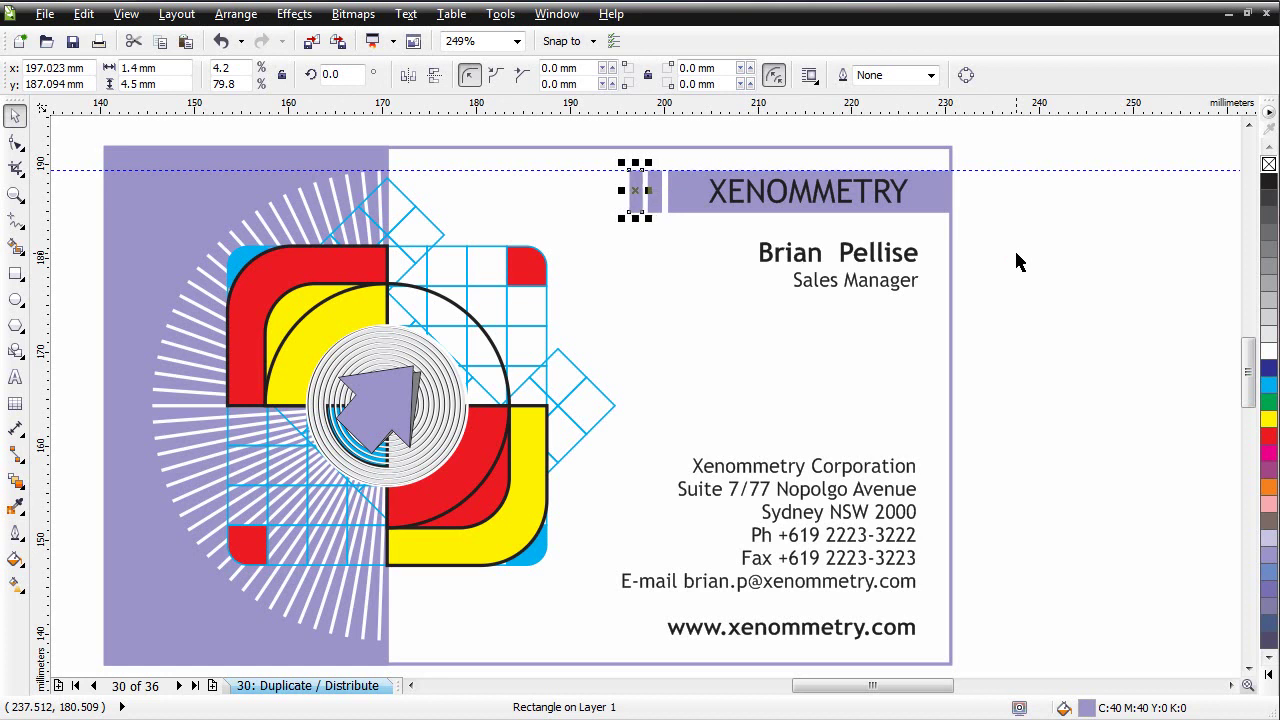
{"action": "key", "text": "Left"}
{"action": "key", "text": "Left"}
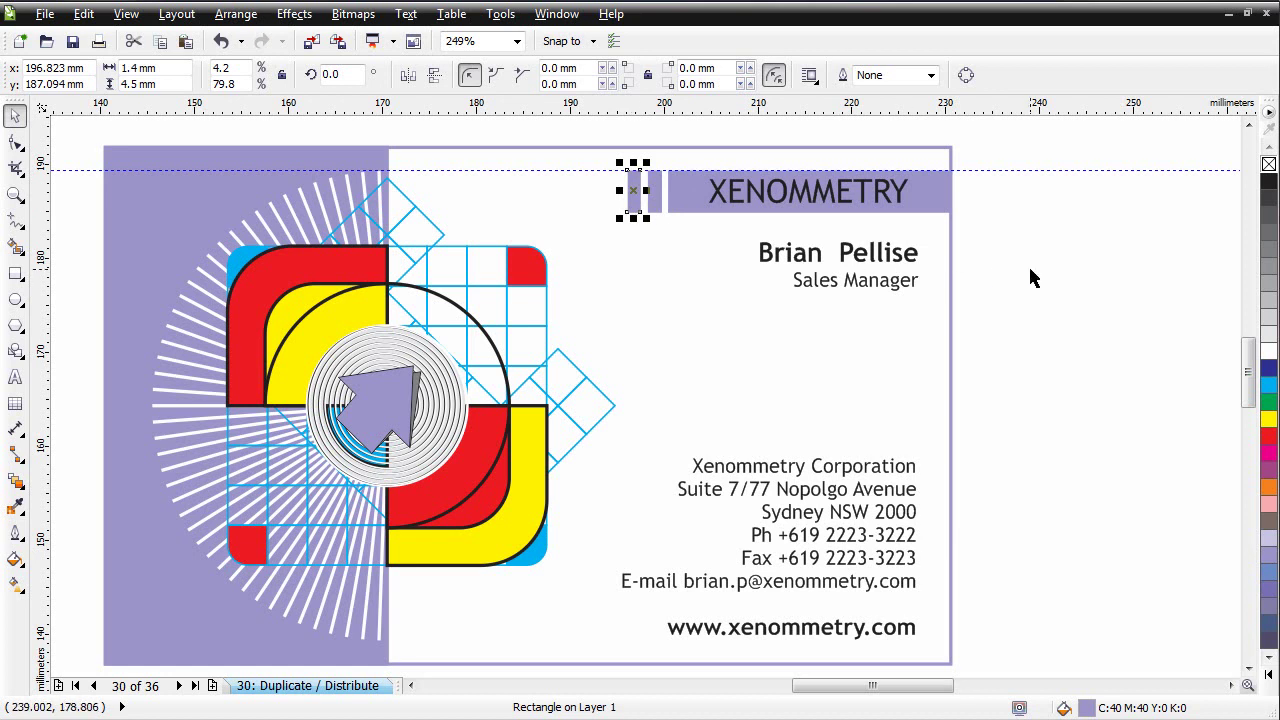
- Repeat the duplicate to add ever-narrower stripes stepping left to about x 172.6 mm, down to 0.3 mm
{"action": "key", "text": "ctrl+r"}
{"action": "key", "text": "ctrl+r"}
{"action": "key", "text": "ctrl+r"}
{"action": "key", "text": "ctrl+r"}
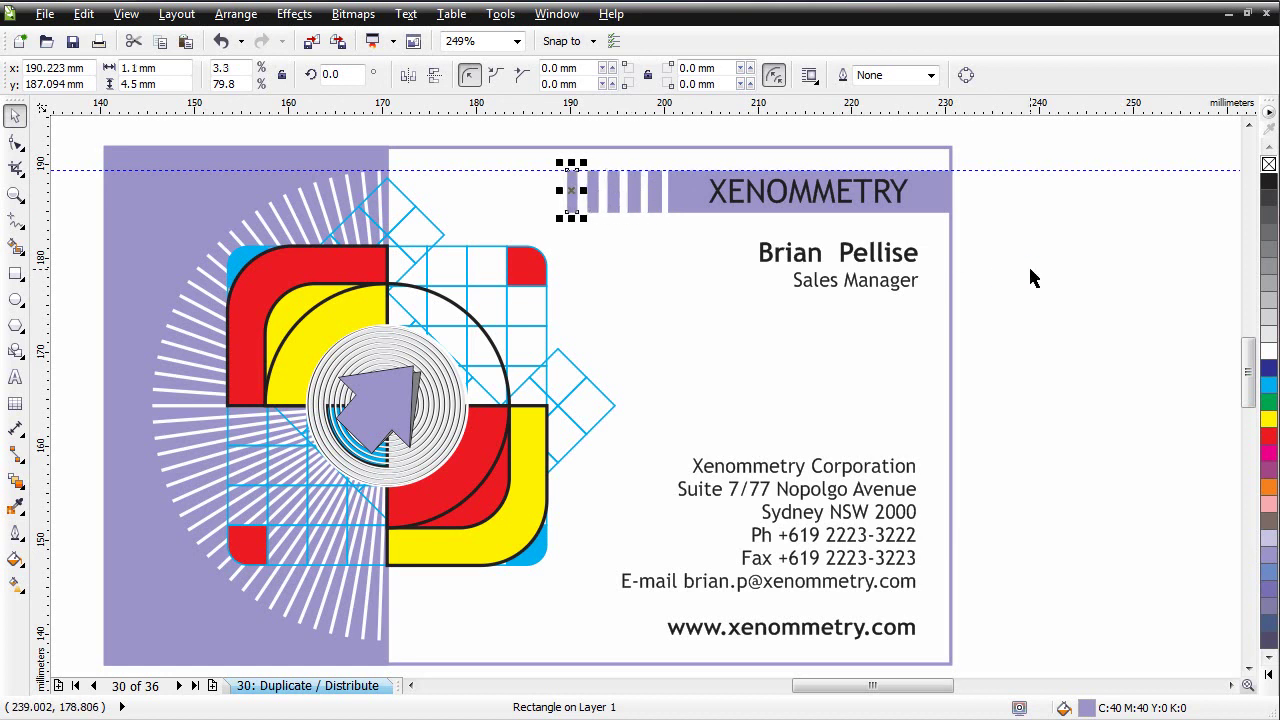
{"action": "key", "text": "ctrl+r"}
{"action": "key", "text": "ctrl+r"}
{"action": "key", "text": "ctrl+r"}
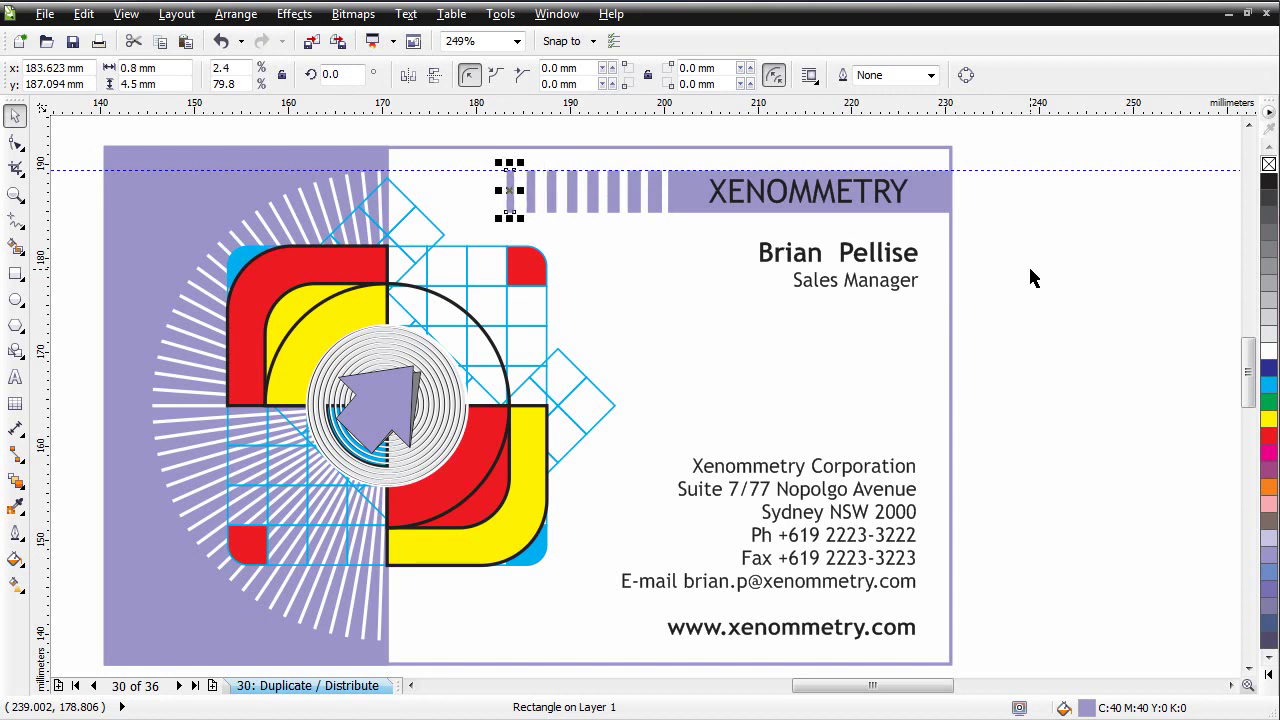
{"action": "key", "text": "ctrl+r"}
{"action": "key", "text": "ctrl+r"}
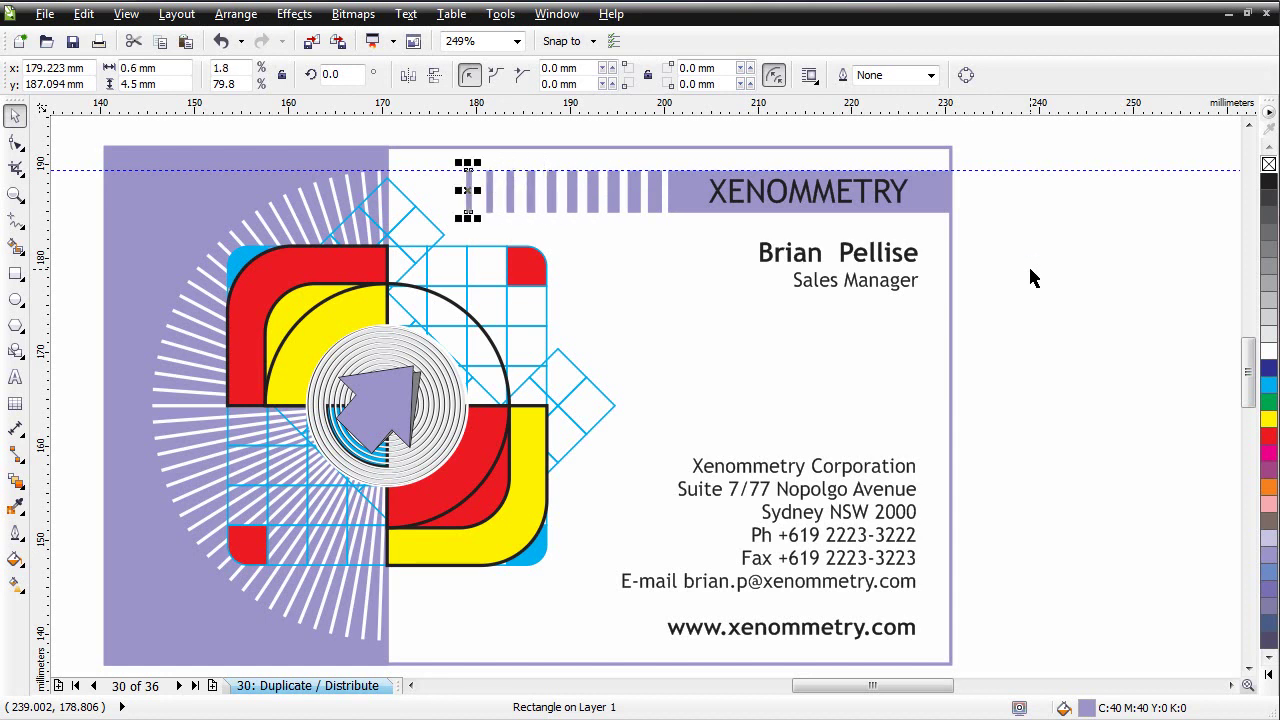
{"action": "key", "text": "ctrl+r"}
{"action": "key", "text": "ctrl+r"}
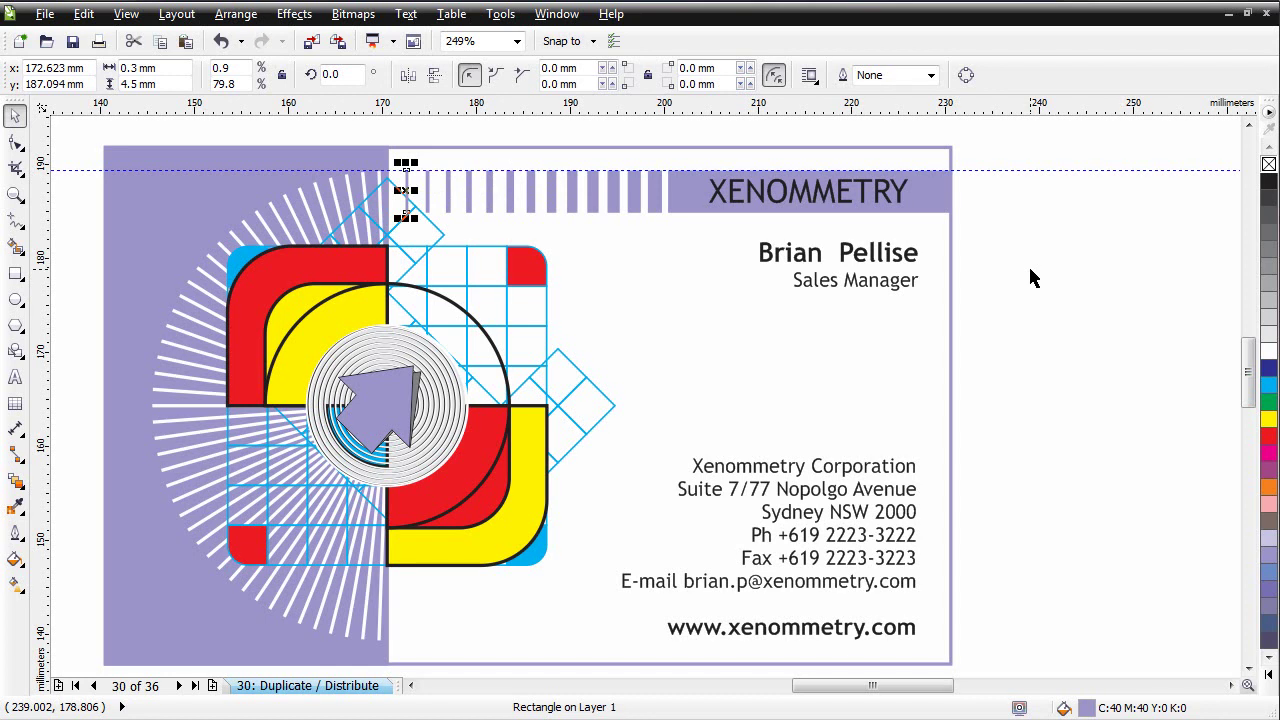
{"action": "key", "text": "Escape"}
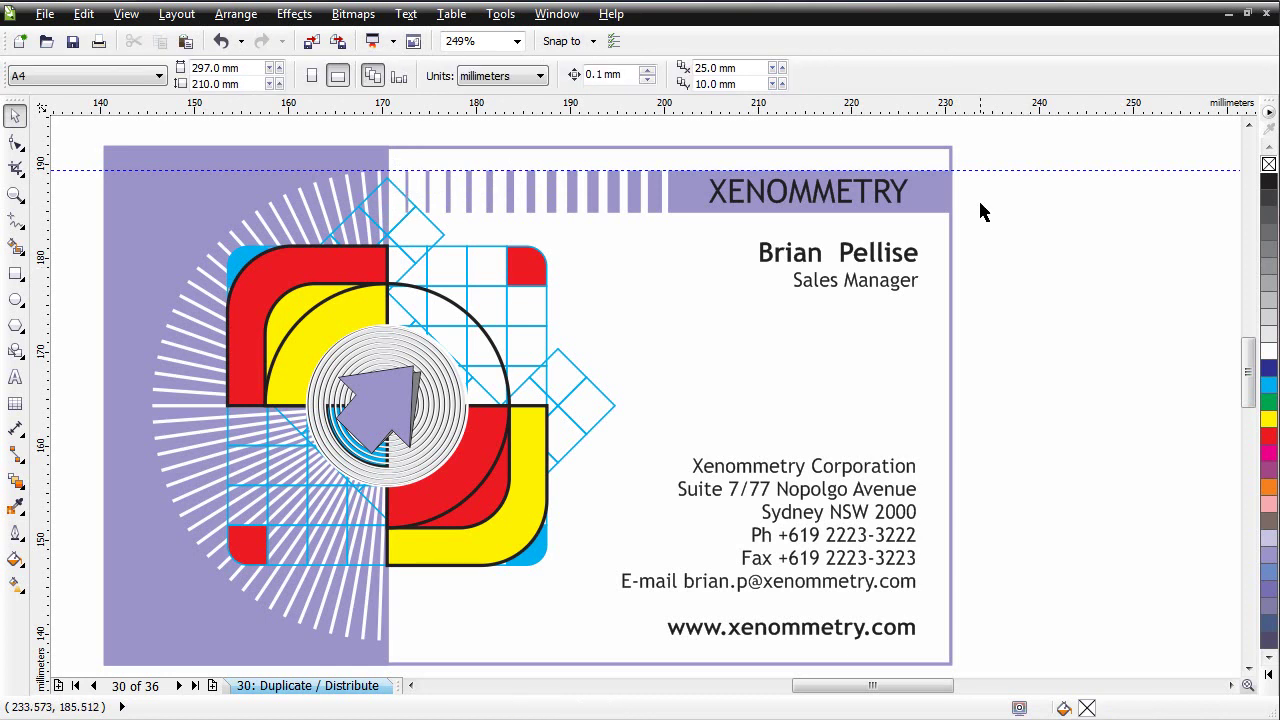
- Move the guideline to the card's bottom and drag a copy of the stripe bar down onto it
{"action": "left_click_drag", "start_coordinate": [998, 141], "coordinate": [660, 236]}
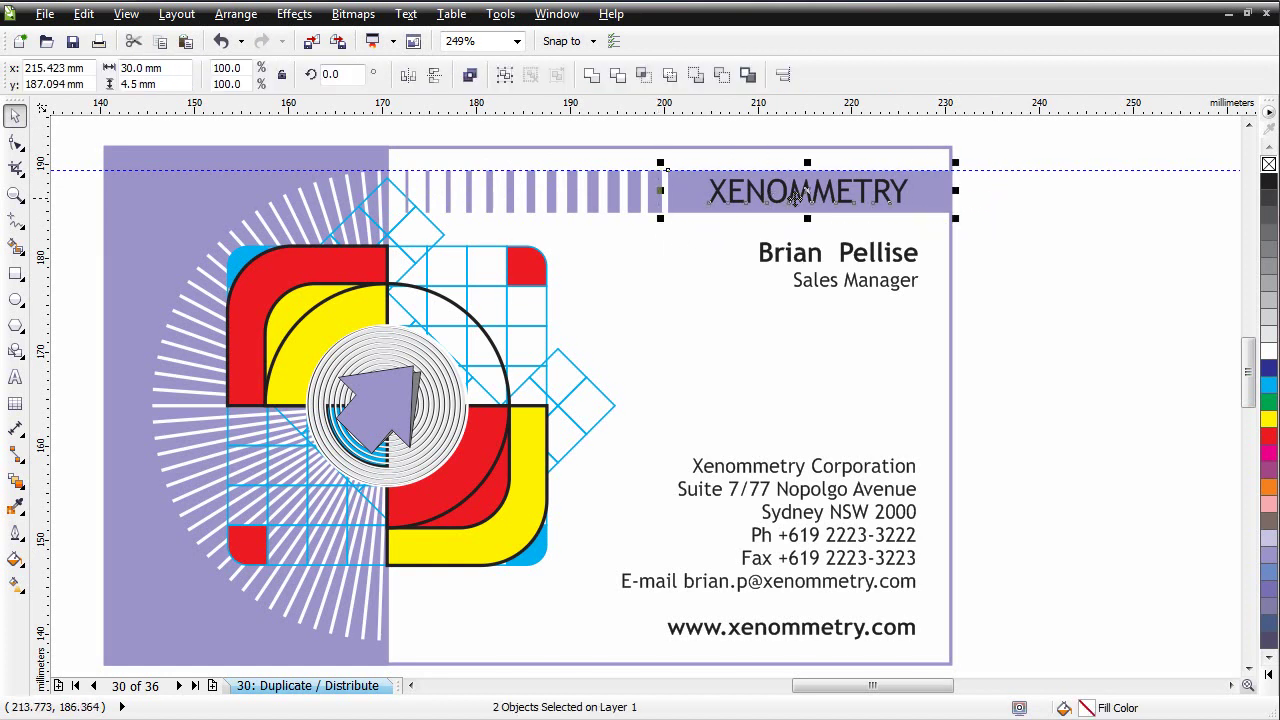
{"action": "left_click", "coordinate": [1035, 277]}
{"action": "left_click_drag", "start_coordinate": [1021, 142], "coordinate": [380, 230]}
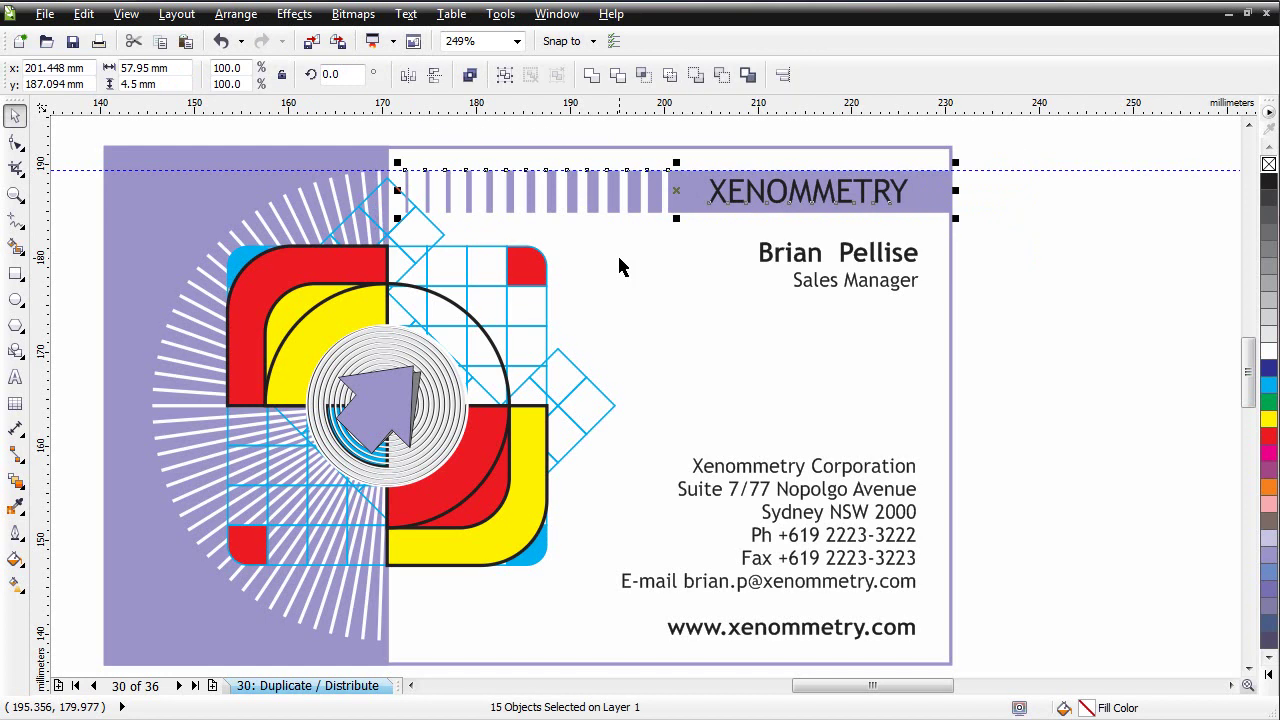
{"action": "left_click", "coordinate": [716, 193], "text": "shift"}
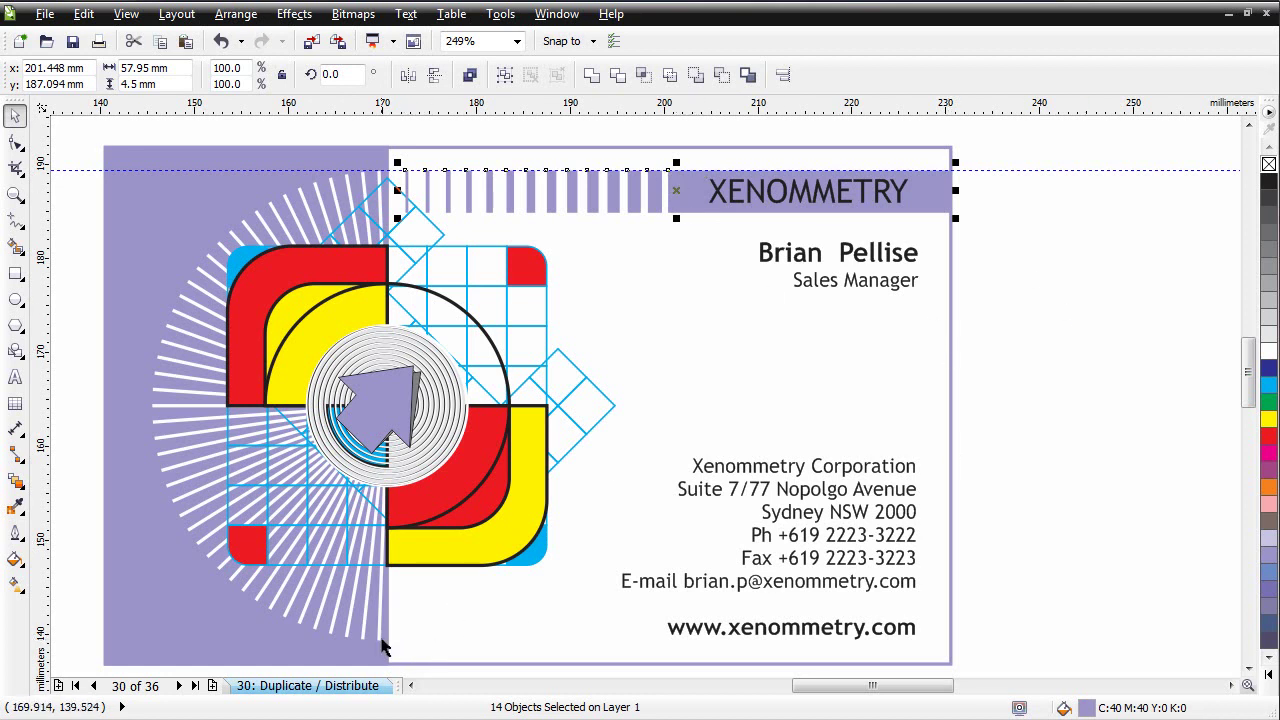
{"action": "left_click", "coordinate": [1017, 254]}
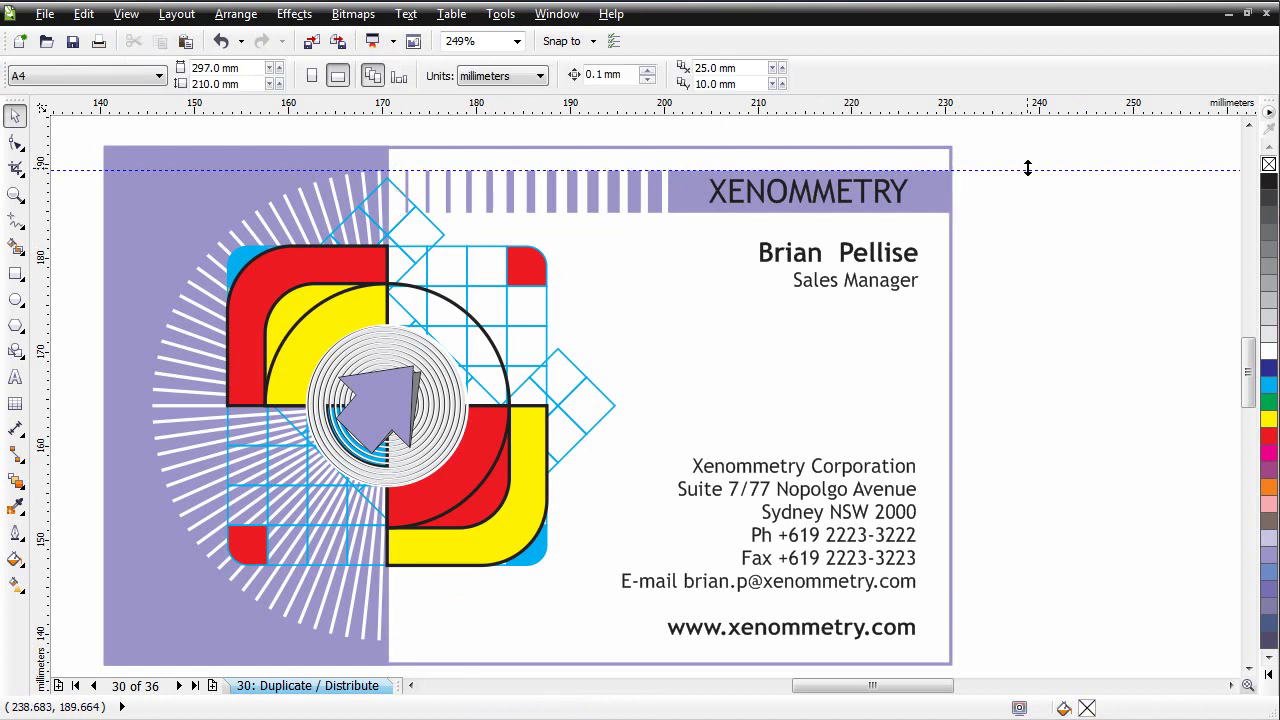
{"action": "left_click_drag", "start_coordinate": [1027, 168], "coordinate": [413, 641]}
{"action": "left_click_drag", "start_coordinate": [1044, 142], "coordinate": [393, 232]}
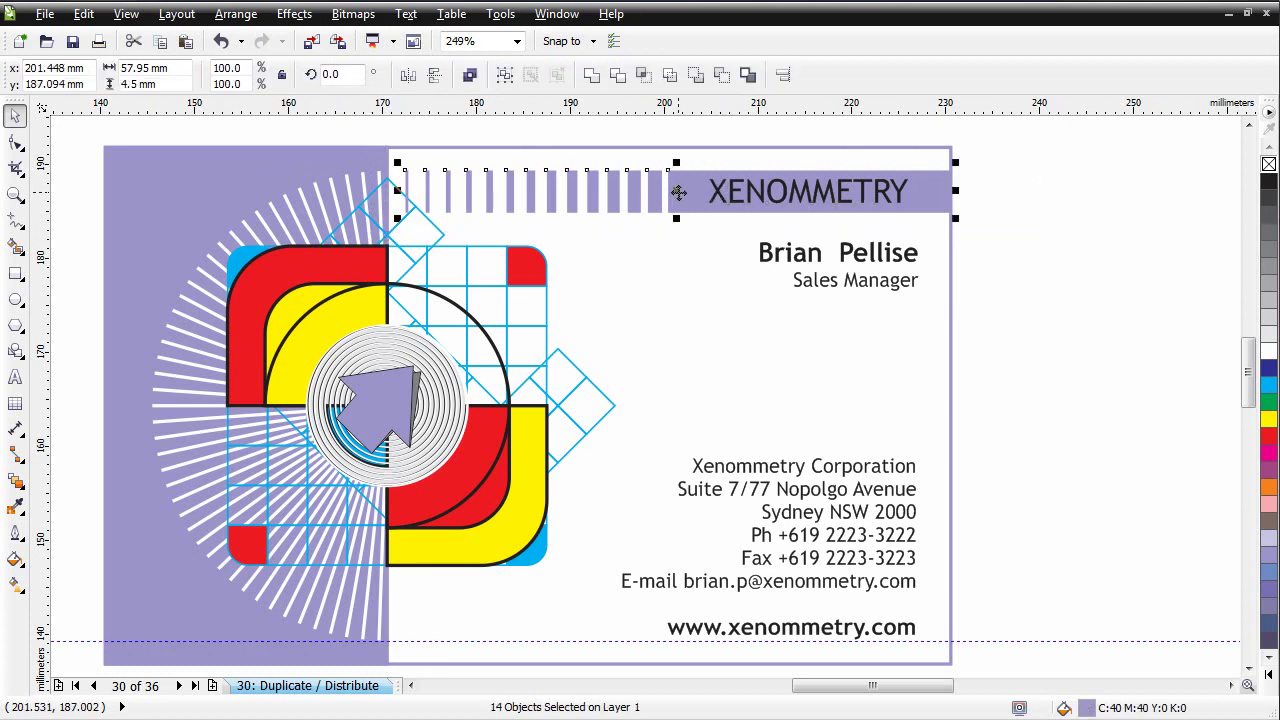
{"action": "left_click_drag", "start_coordinate": [676, 192], "coordinate": [704, 624]}
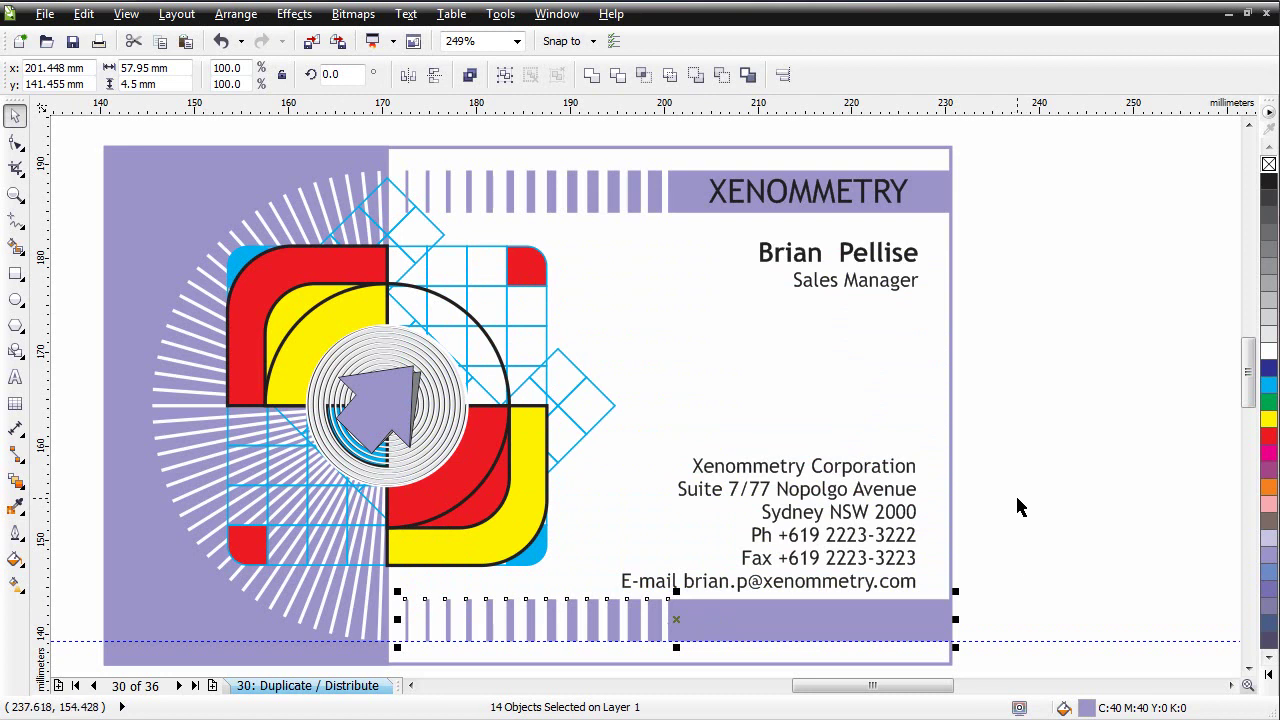
{"action": "key", "text": "ctrl+Page_Down"}
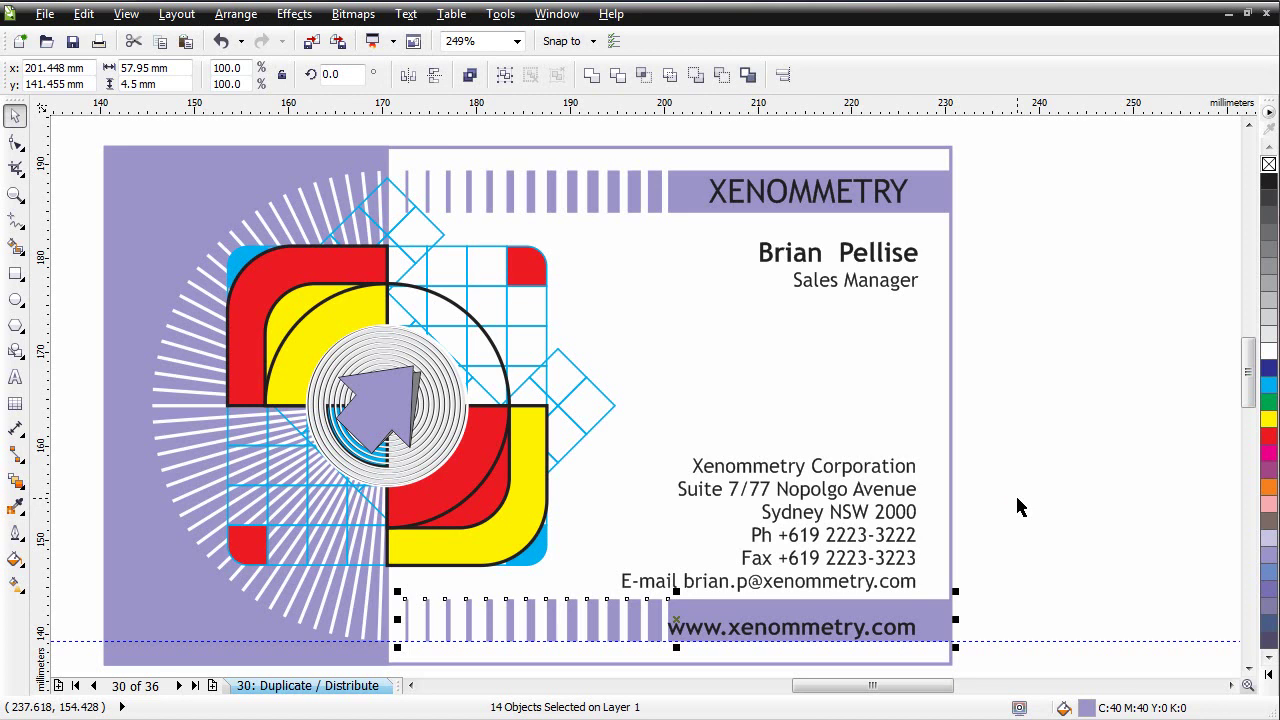
{"action": "left_click", "coordinate": [1004, 602]}
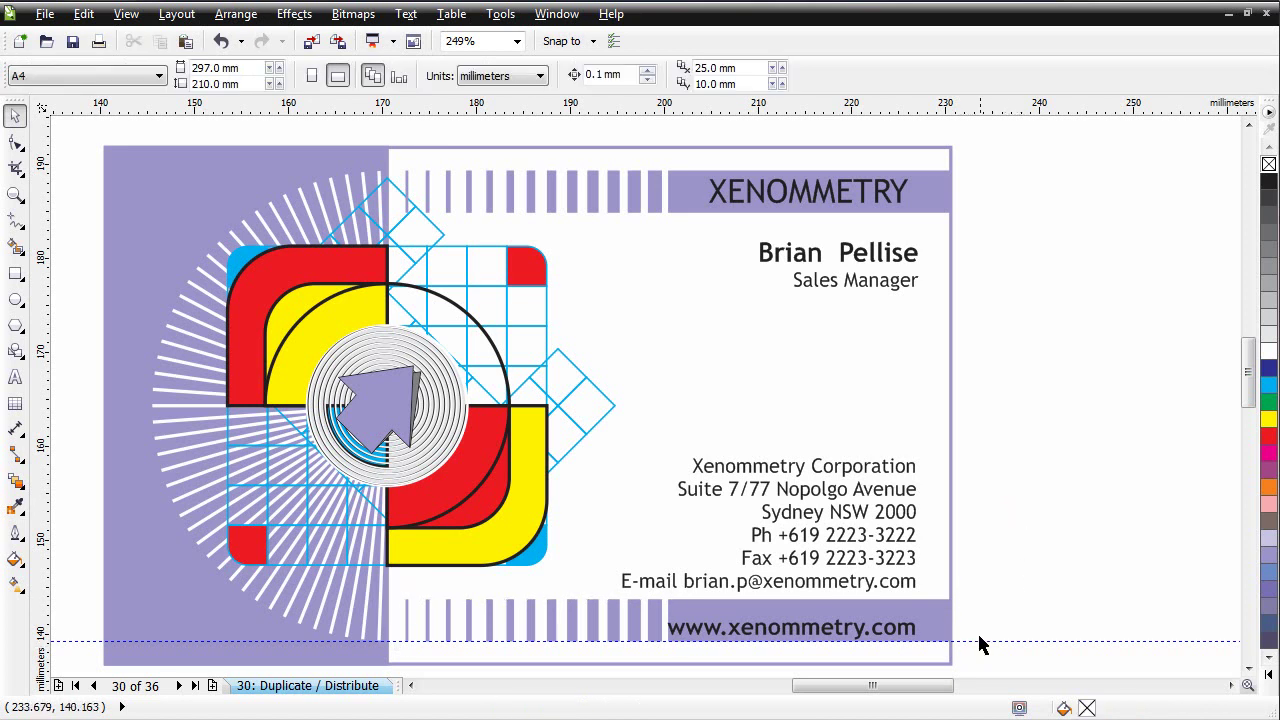
{"action": "left_click", "coordinate": [895, 640]}
{"action": "left_click_drag", "start_coordinate": [1028, 577], "coordinate": [663, 668]}
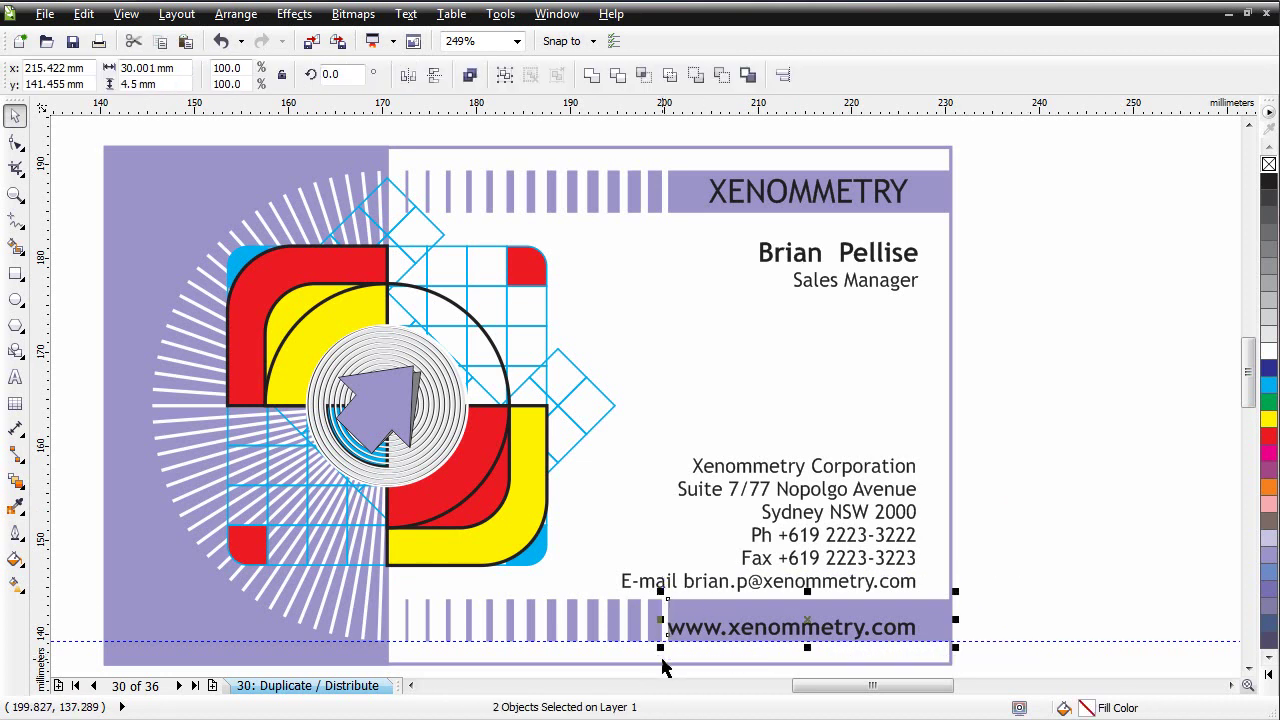
{"action": "key", "text": "c"}
{"action": "left_click", "coordinate": [1028, 554]}
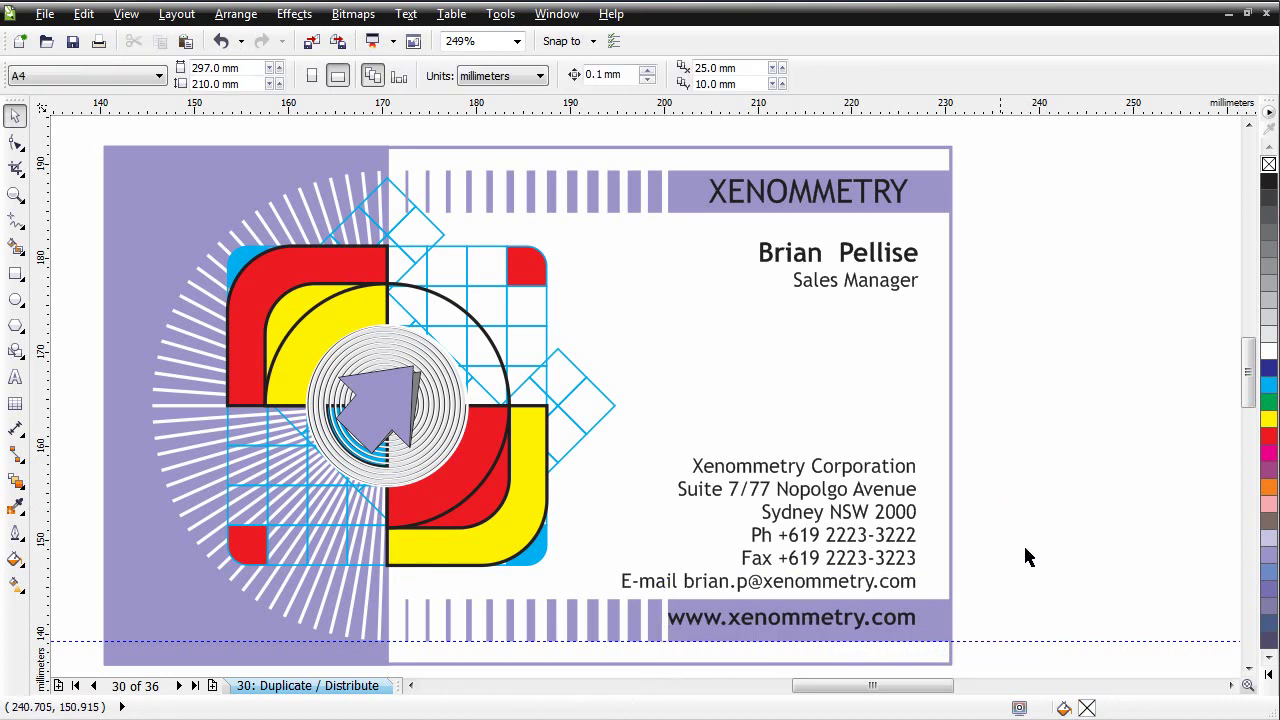
- Select the web address, contact block, name and XENOMMETRY heading, right-align them and nudge them right
{"action": "left_click", "coordinate": [886, 622]}
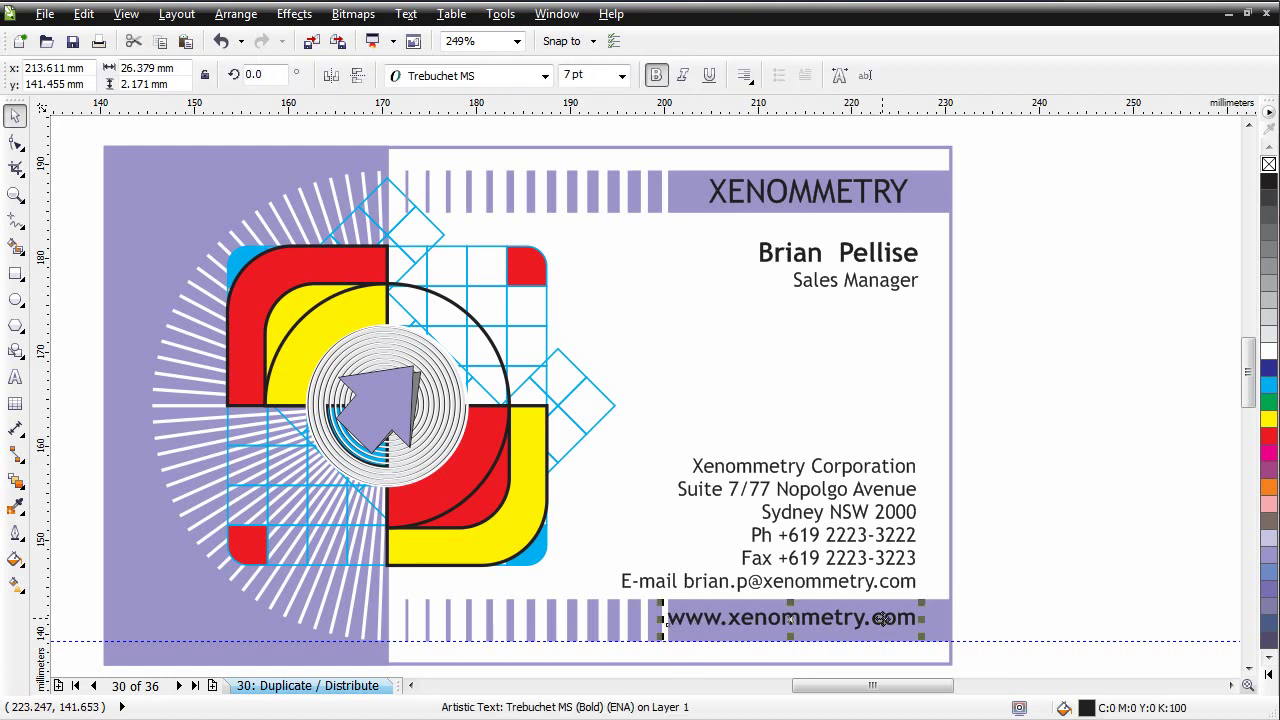
{"action": "left_click", "coordinate": [905, 566], "text": "shift"}
{"action": "key", "text": "ctrl+i"}
{"action": "key", "text": "ctrl+z"}
{"action": "left_click", "coordinate": [886, 252], "text": "shift"}
{"action": "left_click", "coordinate": [888, 198], "text": "shift"}
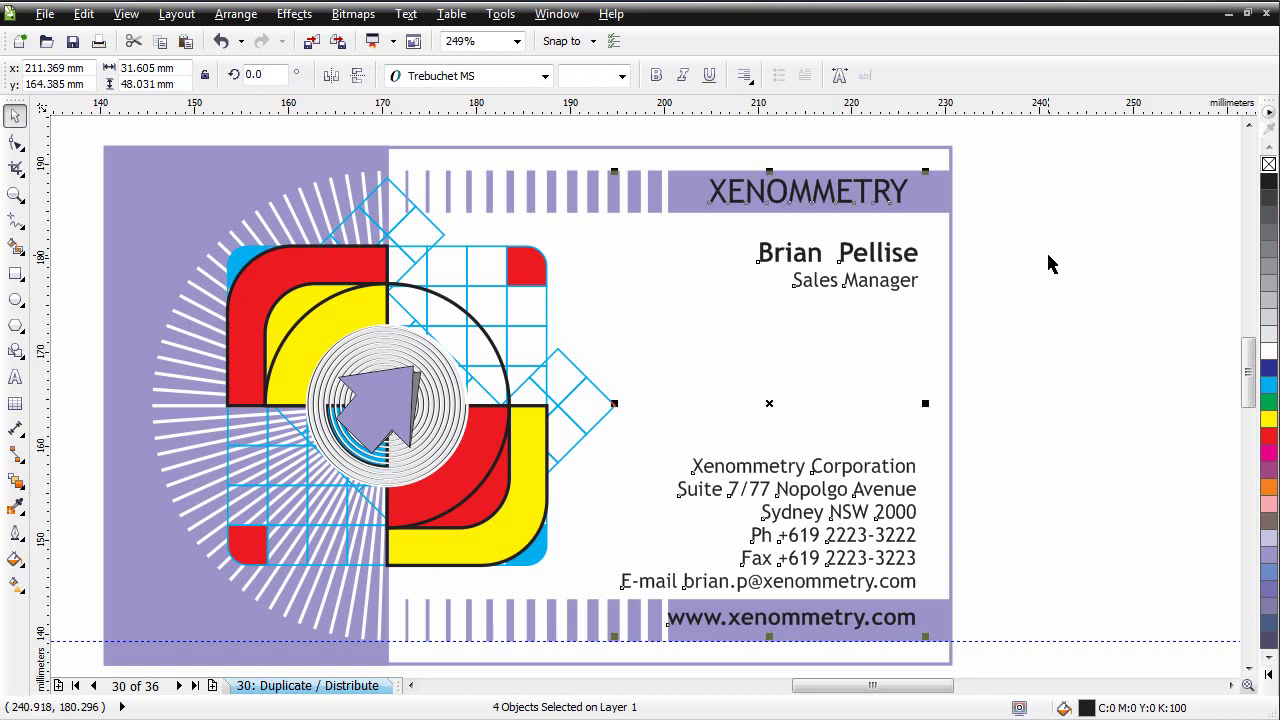
{"action": "key", "text": "r"}
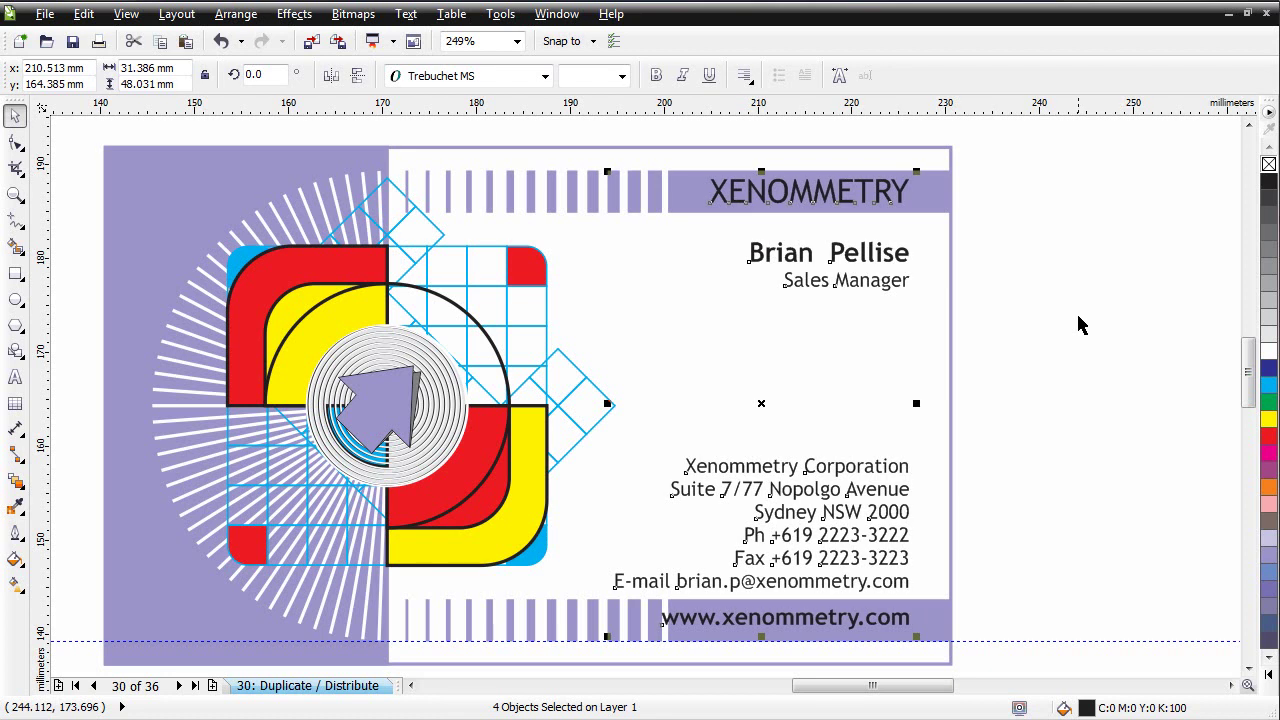
{"action": "key", "text": "Right"}
{"action": "key", "text": "Right"}
{"action": "key", "text": "Right"}
{"action": "key", "text": "Right"}
{"action": "key", "text": "Right"}
{"action": "key", "text": "Right"}
{"action": "key", "text": "Right"}
{"action": "key", "text": "Right"}
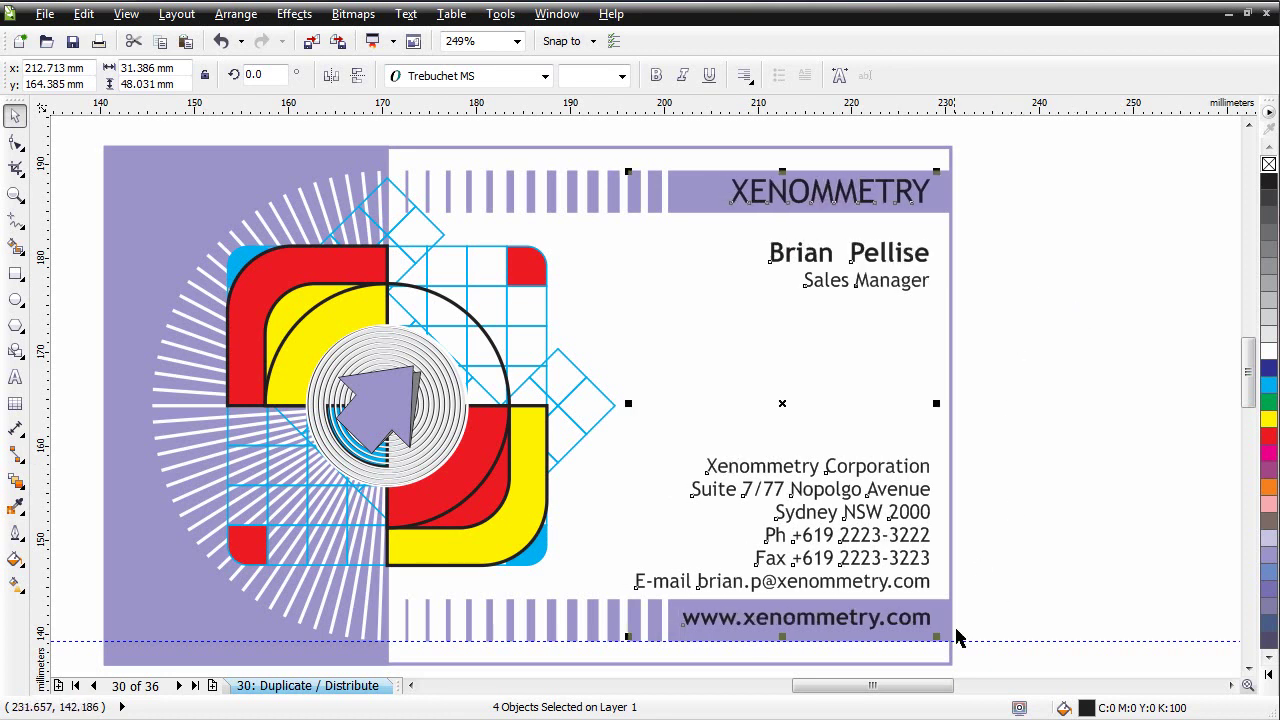
{"action": "key", "text": "Right"}
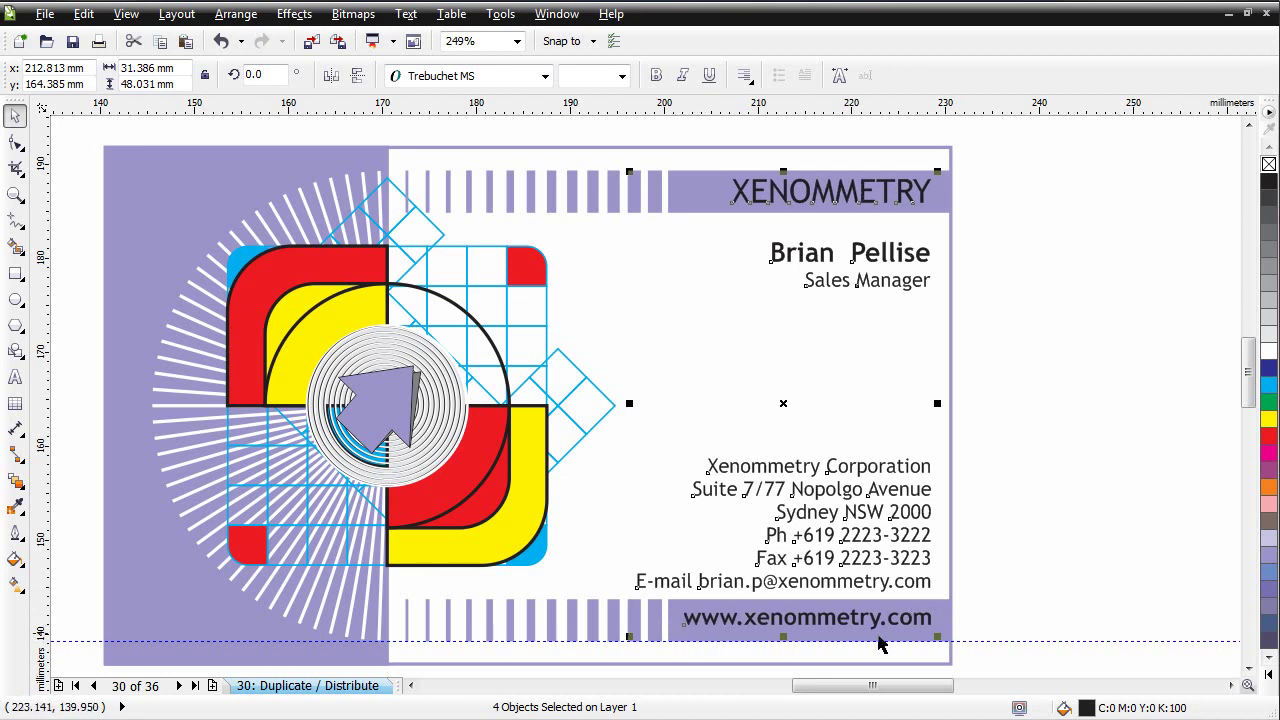
- Reselect the heading, name, address and web address texts and right-align them again
{"action": "left_click", "coordinate": [983, 597]}
{"action": "left_click_drag", "start_coordinate": [991, 586], "coordinate": [657, 663]}
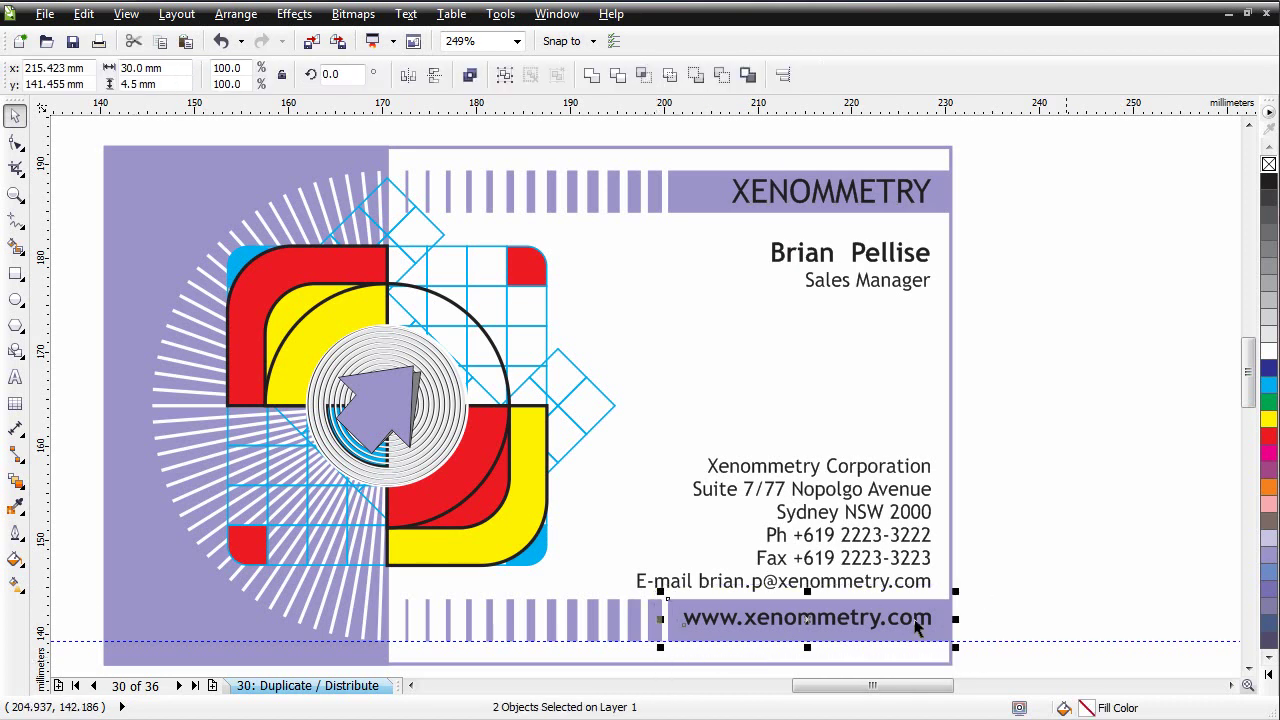
{"action": "left_click", "coordinate": [1037, 490]}
{"action": "left_click_drag", "start_coordinate": [1007, 277], "coordinate": [620, 606]}
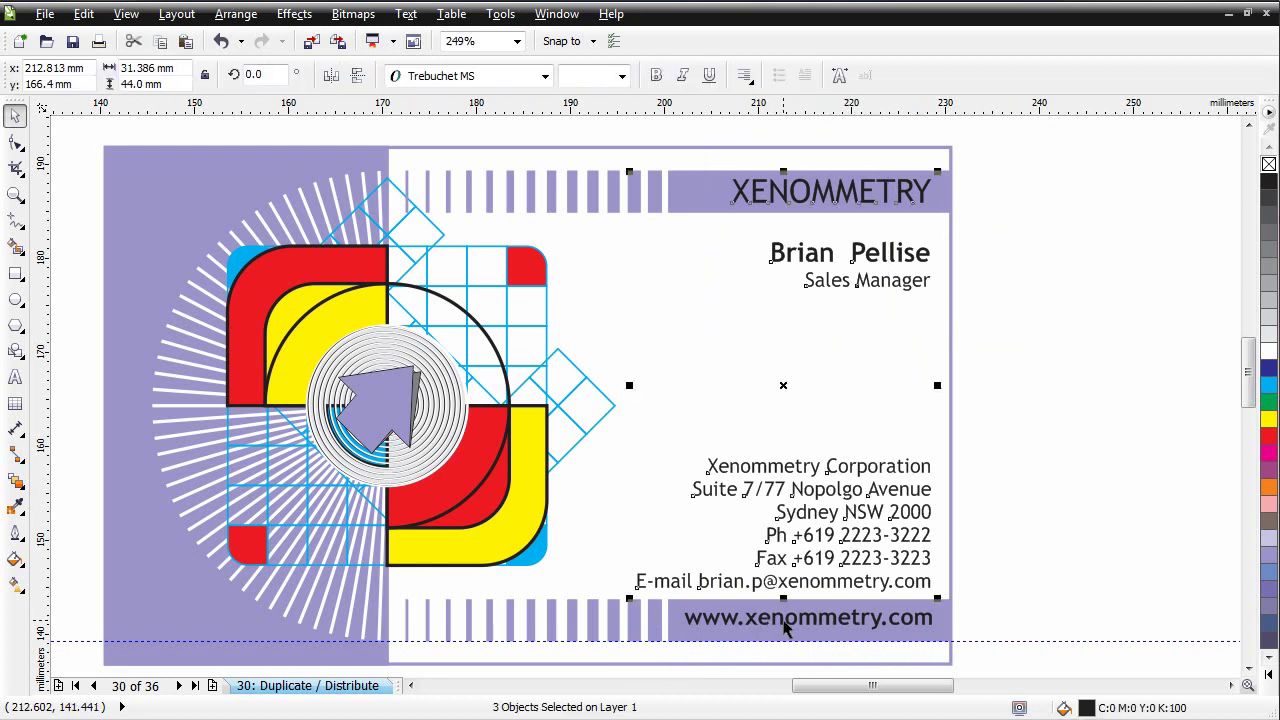
{"action": "left_click", "coordinate": [785, 625], "text": "shift"}
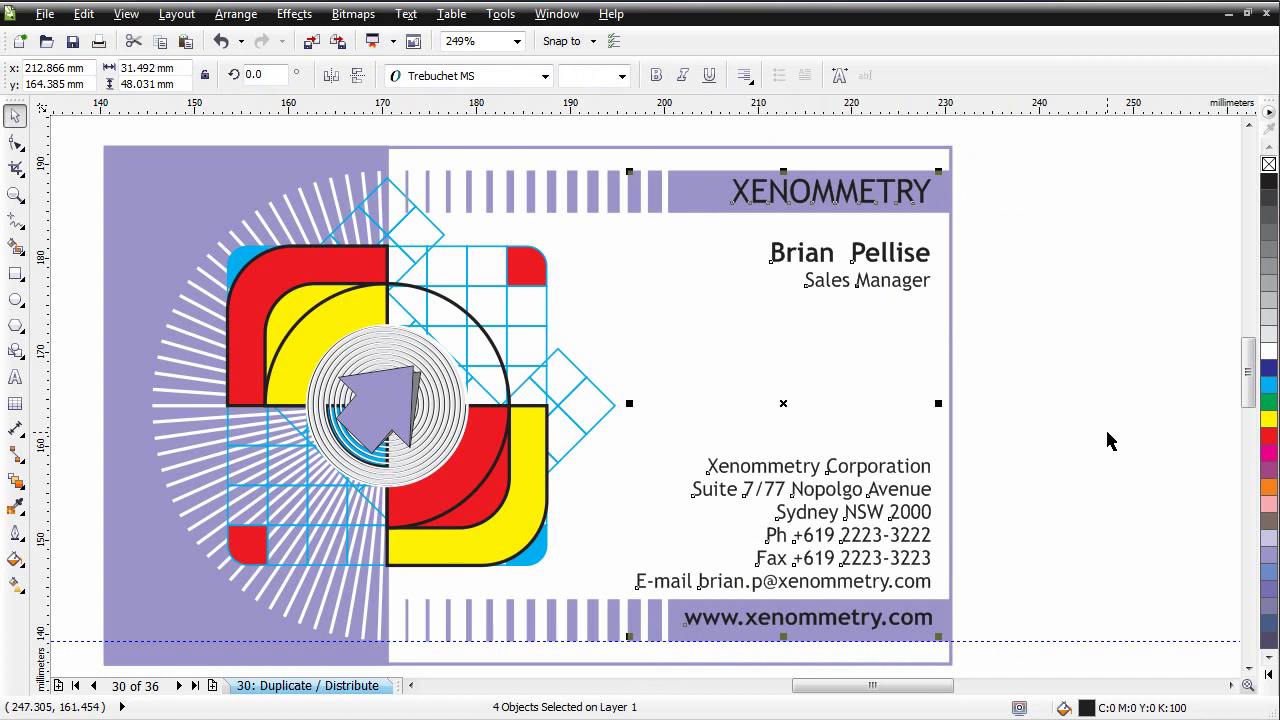
{"action": "key", "text": "r"}
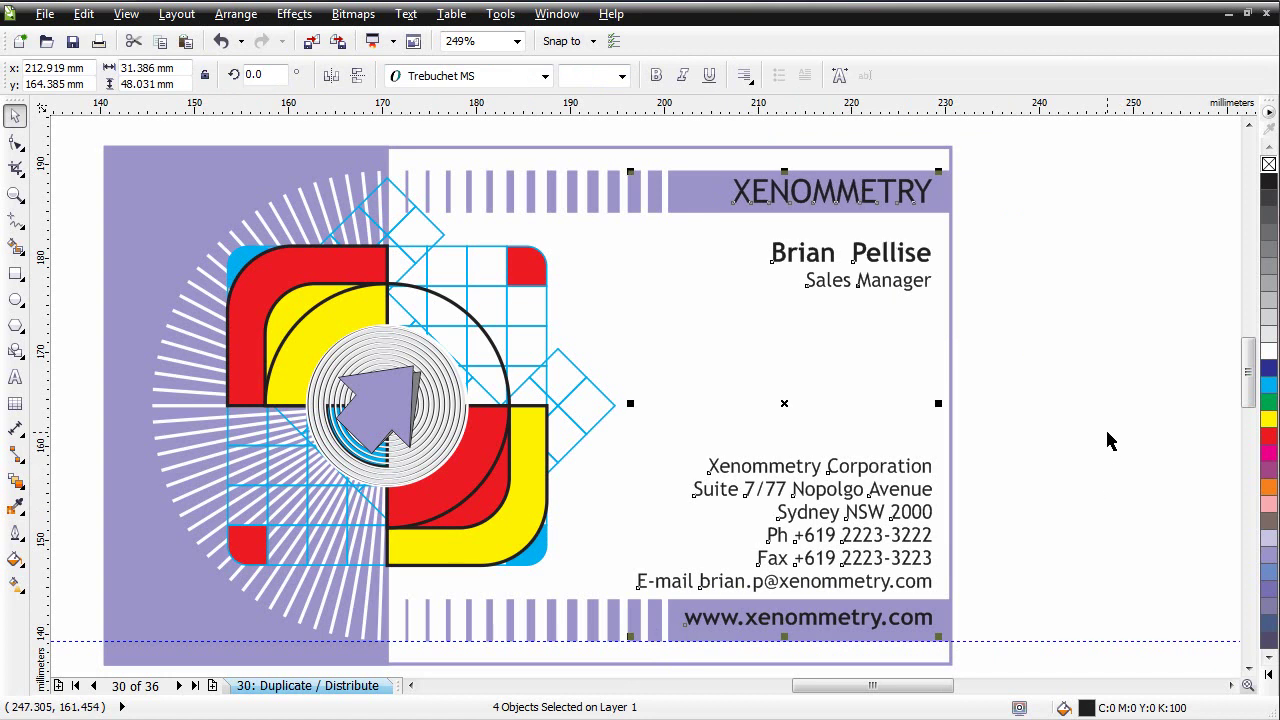
{"action": "left_click", "coordinate": [1040, 593]}
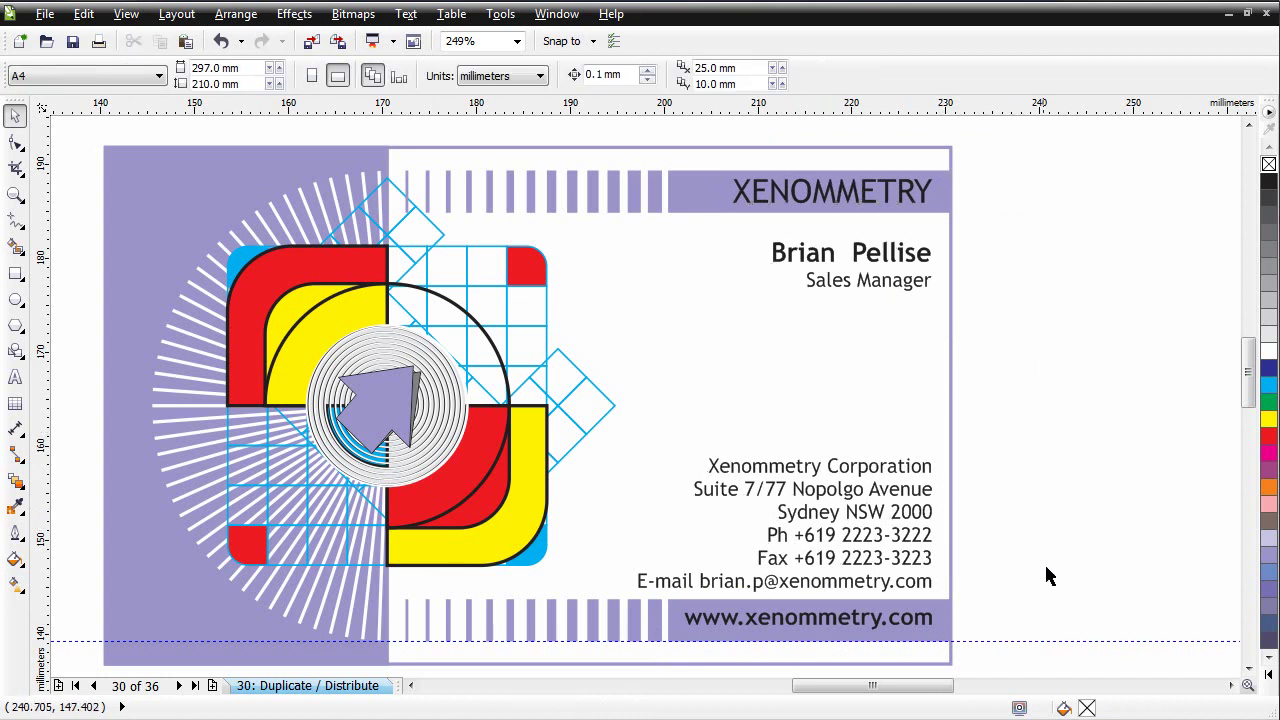
- Delete the guideline at the card's bottom and nudge the contact address block up
{"action": "left_click", "coordinate": [1034, 640]}
{"action": "key", "text": "Delete"}
{"action": "left_click", "coordinate": [880, 495]}
{"action": "key", "text": "Up"}
{"action": "key", "text": "Up"}
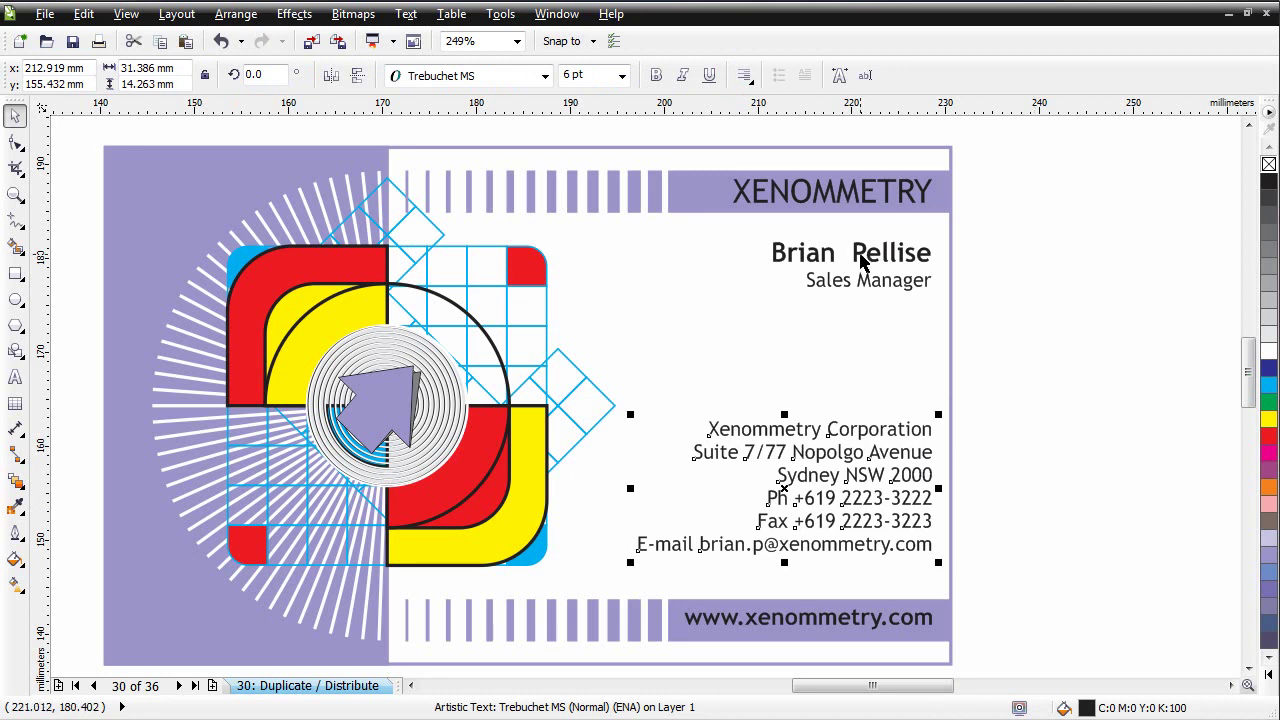
- Nudge the name and job title block down slightly, to about y 178.3 mm
{"action": "left_click_drag", "start_coordinate": [993, 224], "coordinate": [754, 304]}
{"action": "key", "text": "Down"}
{"action": "key", "text": "Down"}
{"action": "key", "text": "Down"}
{"action": "key", "text": "Down"}
{"action": "key", "text": "Down"}
{"action": "key", "text": "Down"}
{"action": "key", "text": "Down"}
{"action": "key", "text": "Down"}
{"action": "left_click", "coordinate": [1077, 407]}
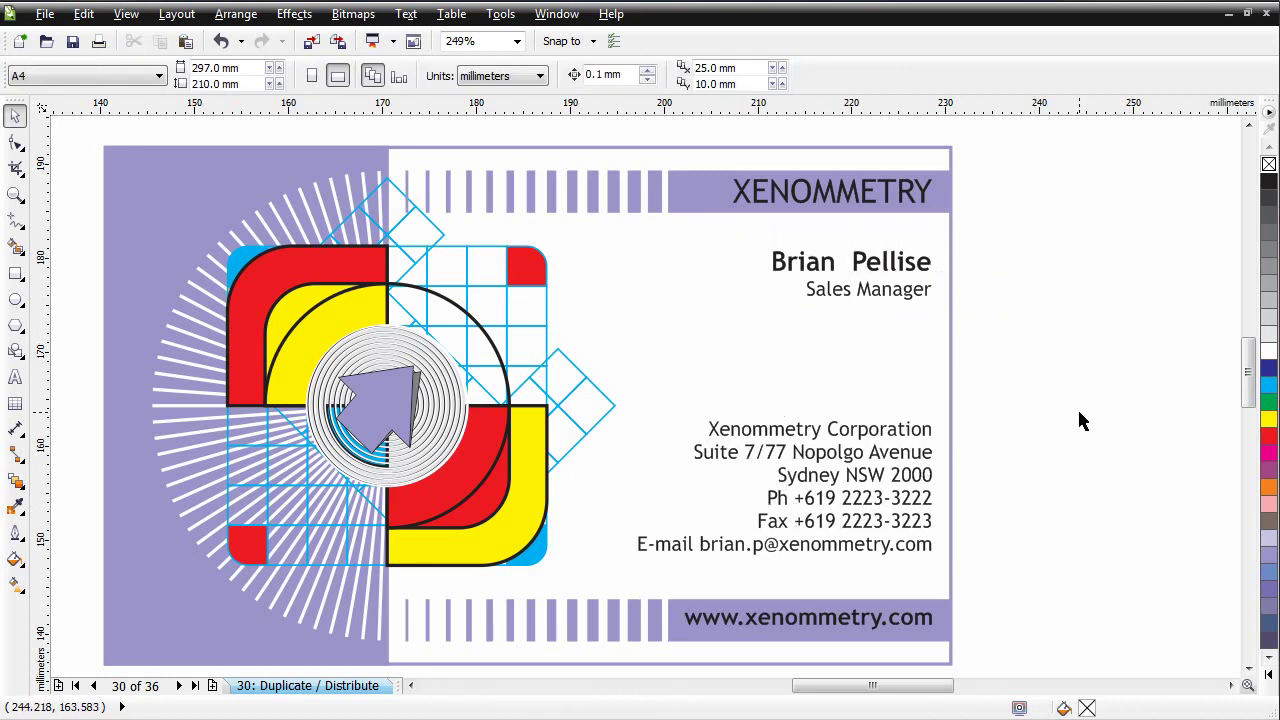
- Zoom to the whole page to review the finished XENOMMETRY card with its lilac striped banners
{"action": "key", "text": "F4"}
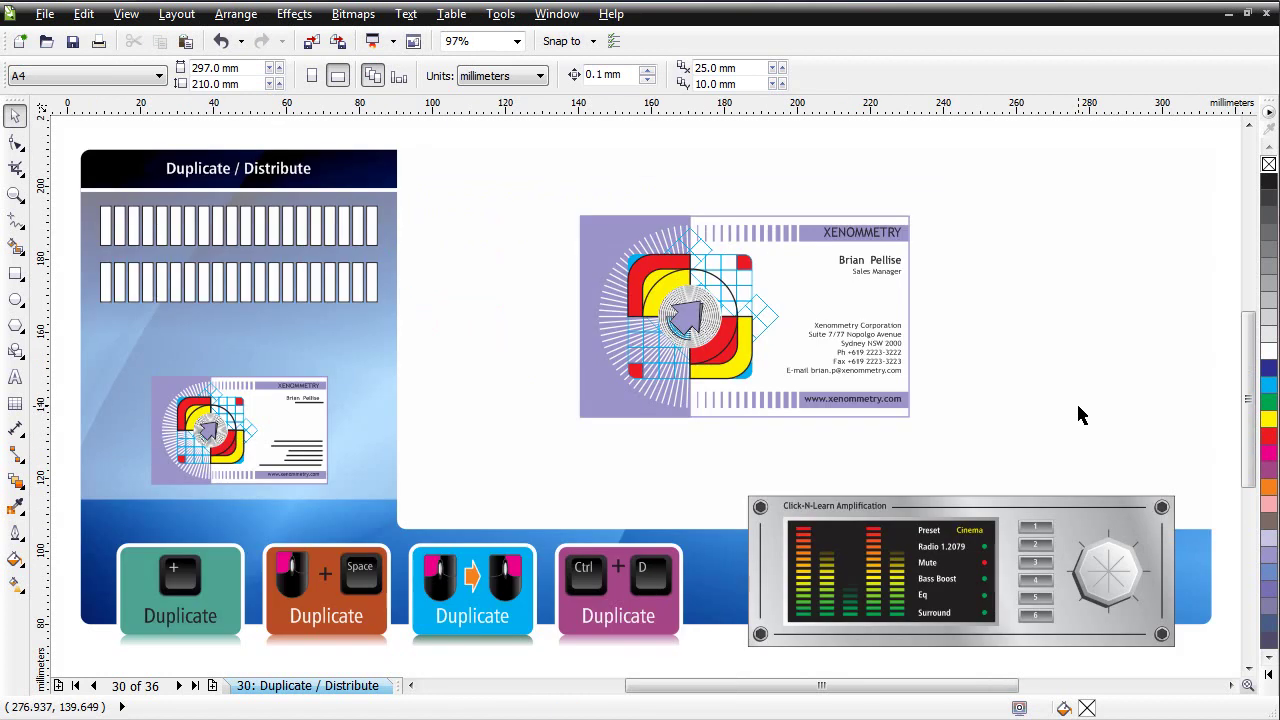